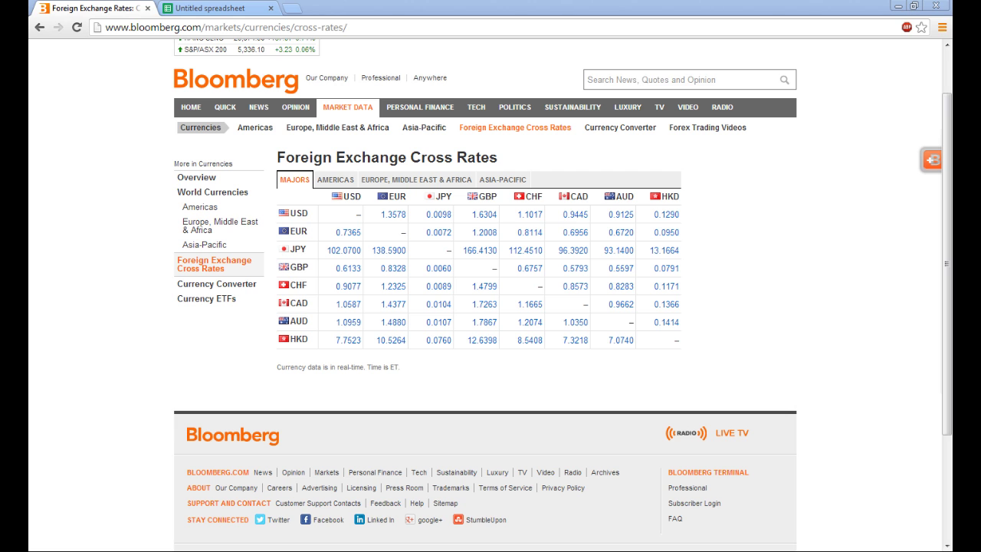
Switch to the blank untitled spreadsheet and look through the File and Edit menus
click(241, 9)
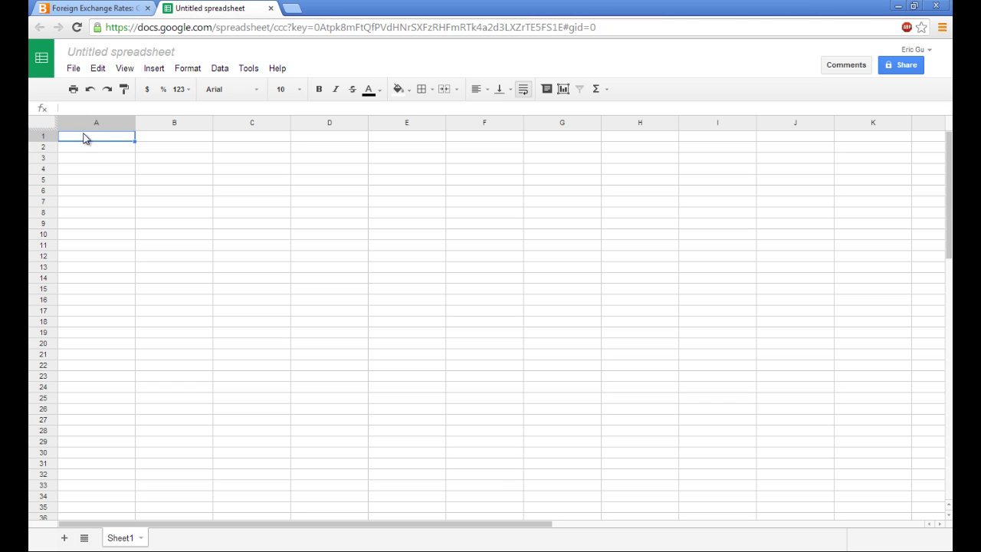
click(74, 69)
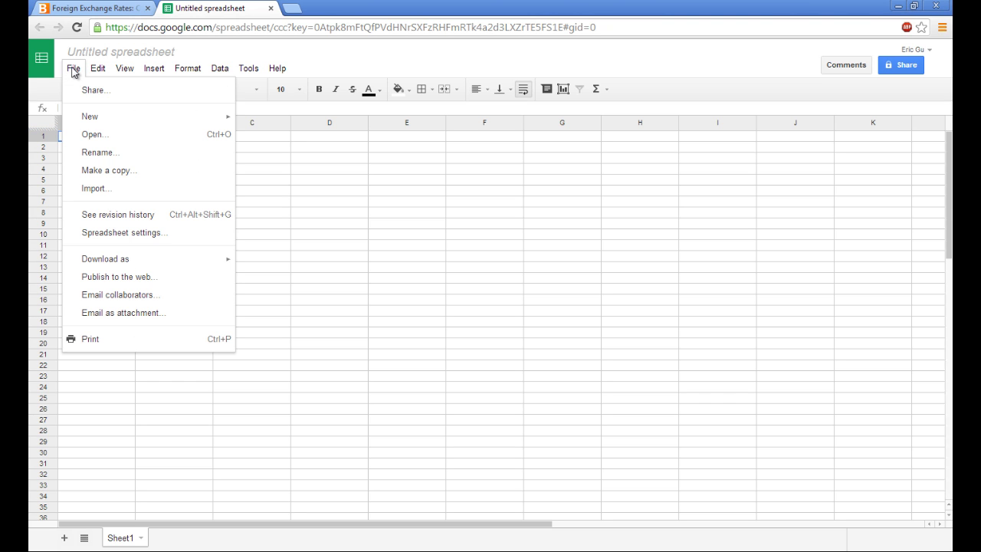
mouse_move(105, 122)
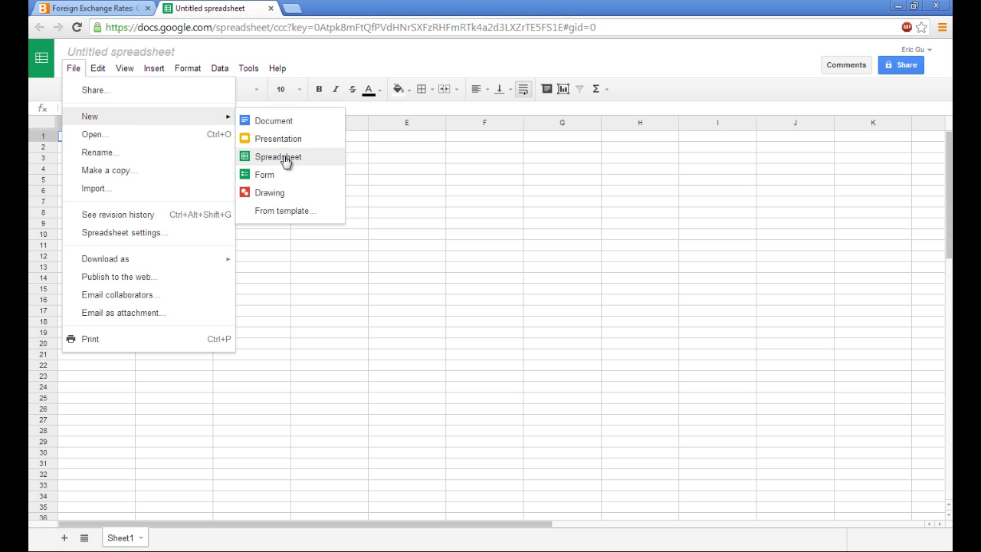
key(Right)
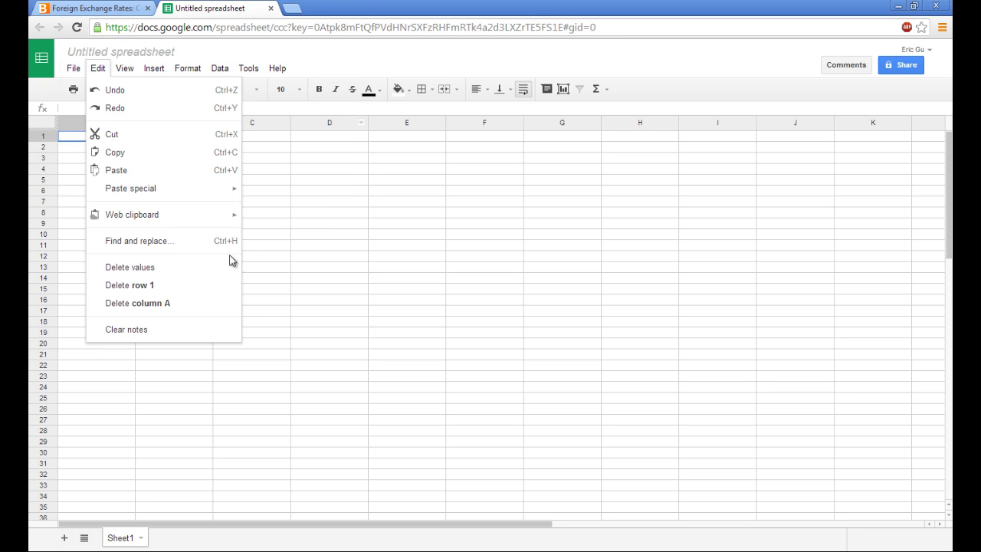
click(300, 214)
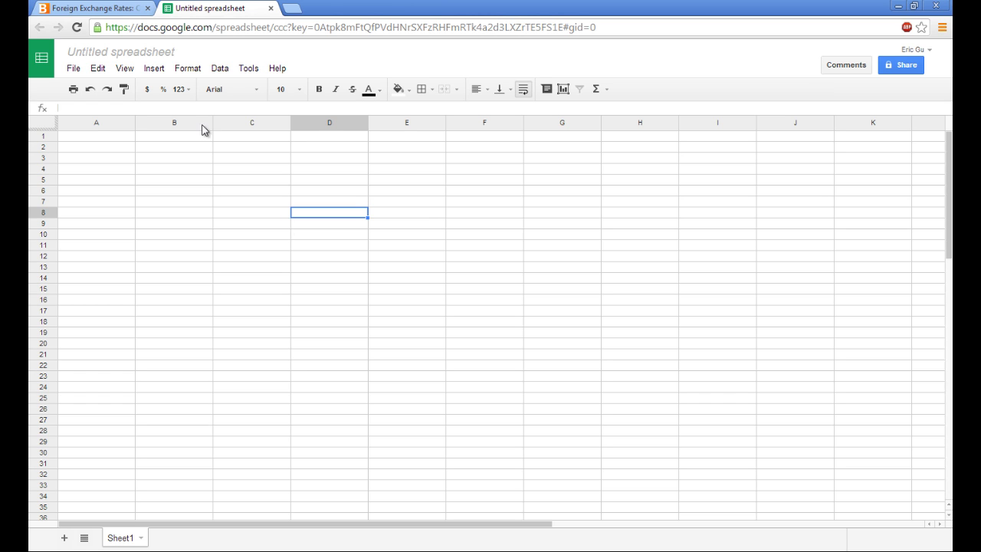
Rename the spreadsheet to 'Bloomberg Live Exchange Rates'
click(161, 53)
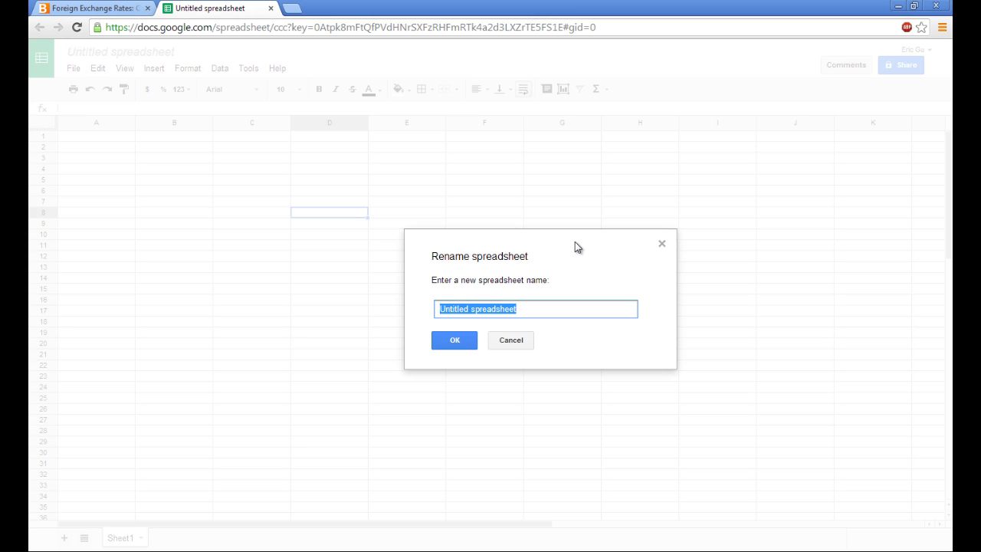
text(B)
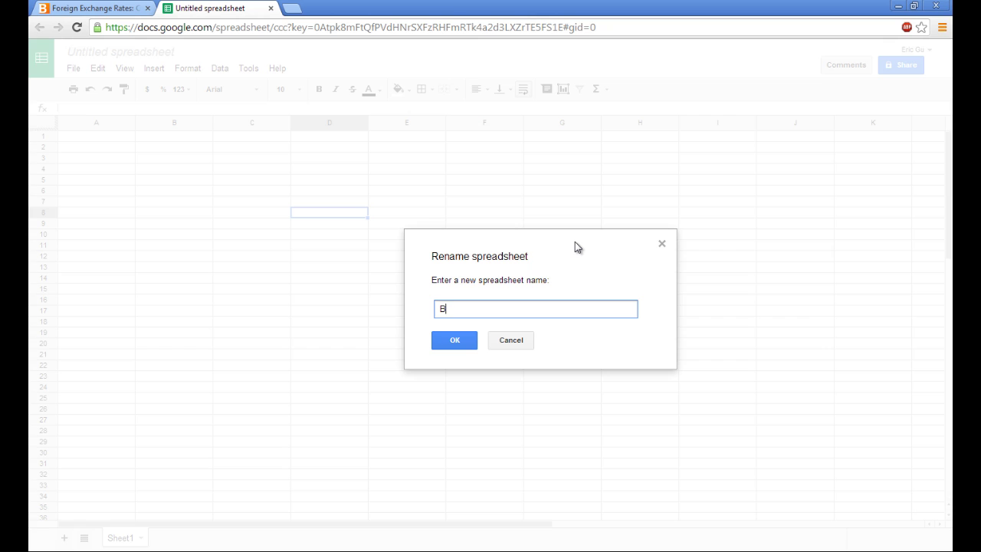
text(loomberg Live Exchange Rates)
click(453, 340)
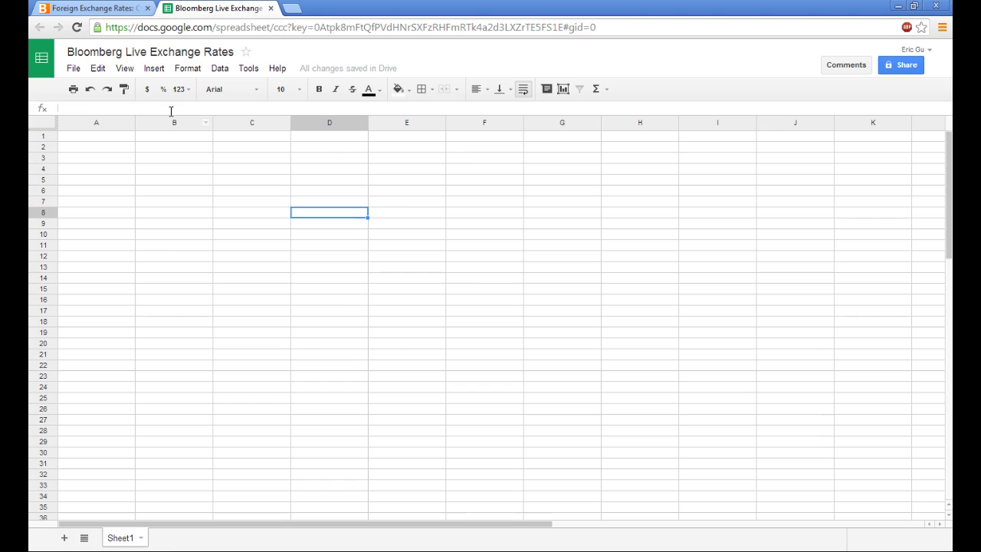
Copy the Bloomberg cross-rates page URL into A1 and autofit column A to show it
click(108, 9)
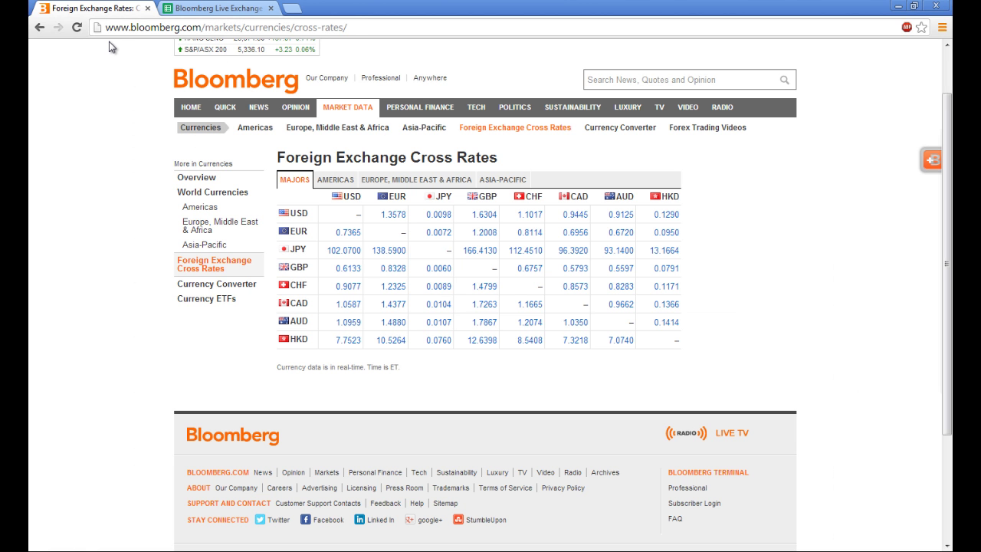
click(114, 30)
key(ctrl+c)
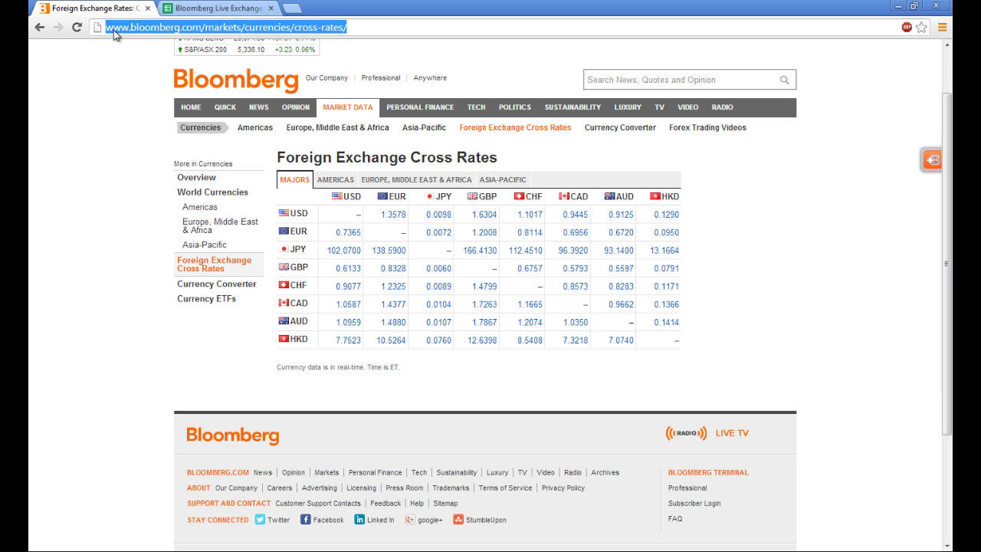
click(218, 8)
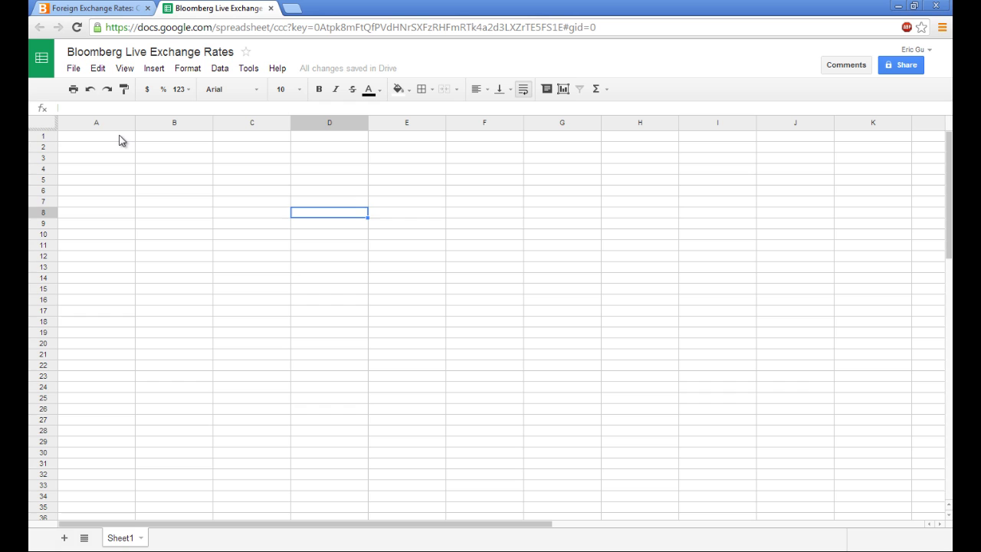
click(120, 137)
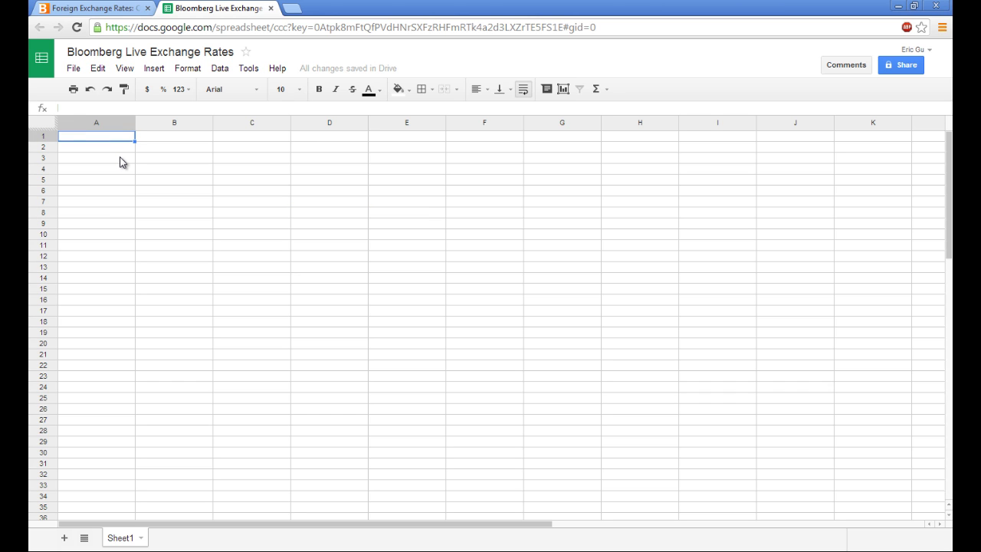
key(ctrl+v)
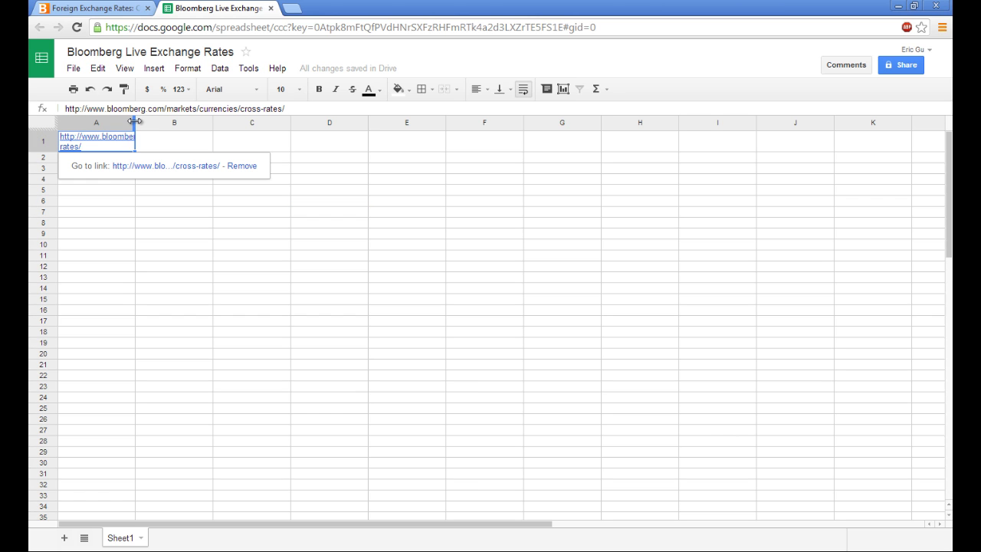
double_click(134, 122)
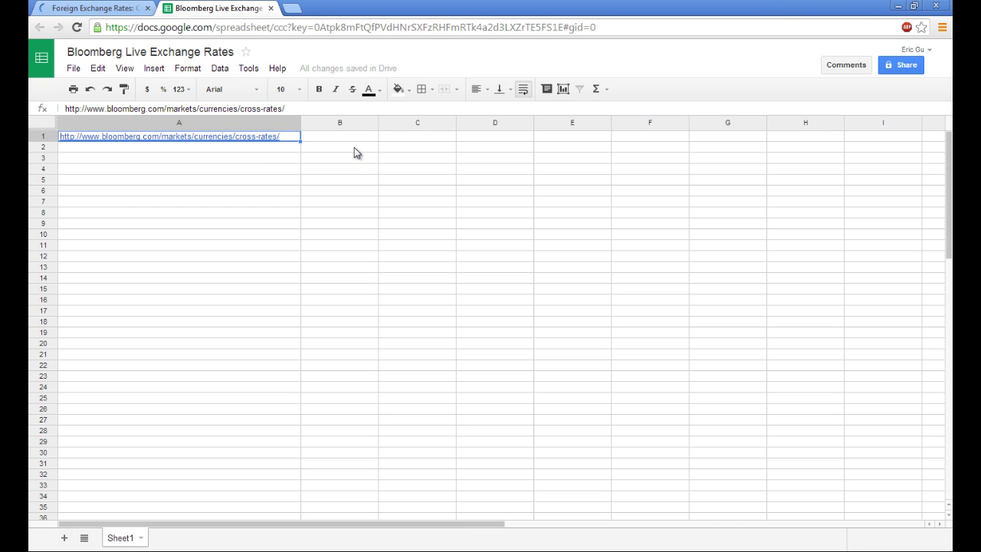
Enter the headers Currency, DateTime and SpotRate in B3:D3
click(318, 164)
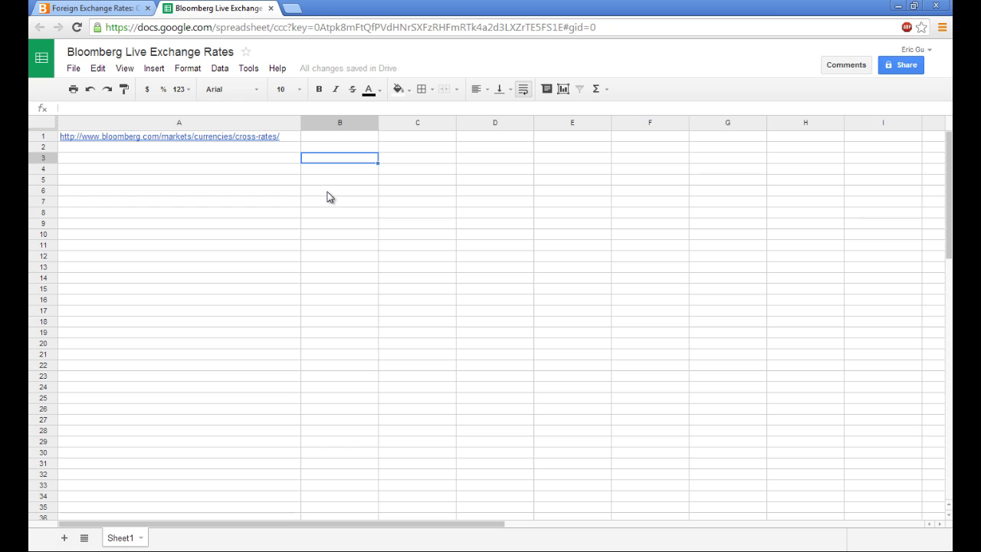
text(Currency)
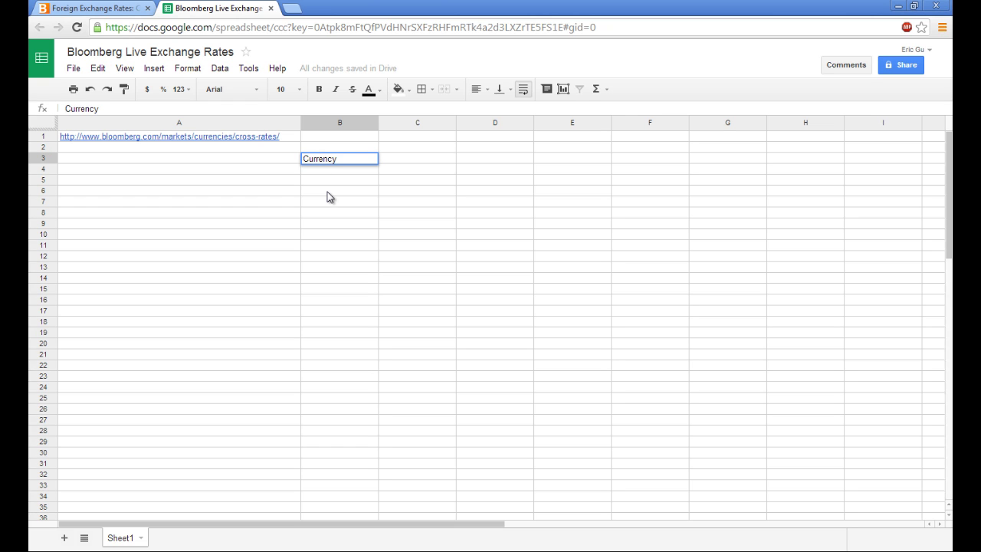
key(Tab)
text(D)
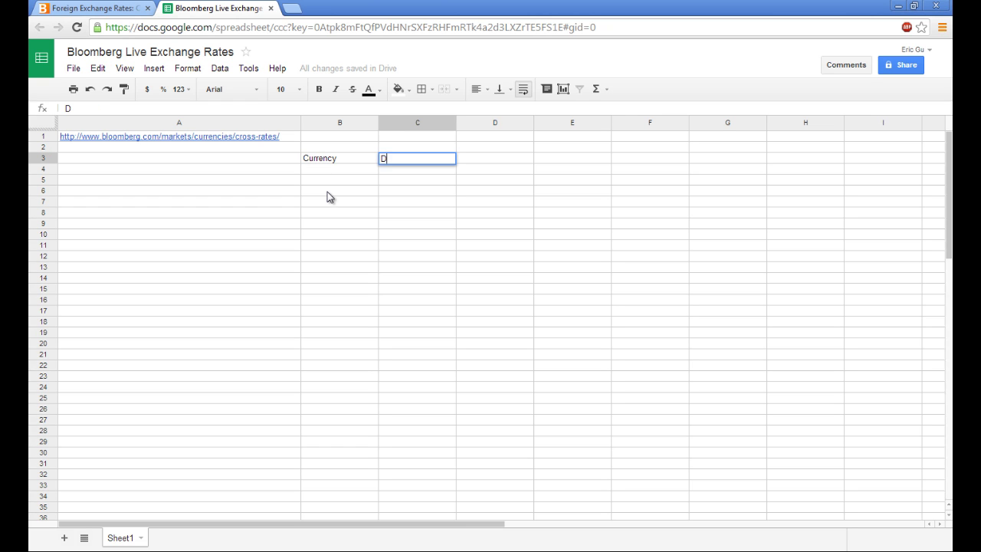
text(ateTime)
key(Tab)
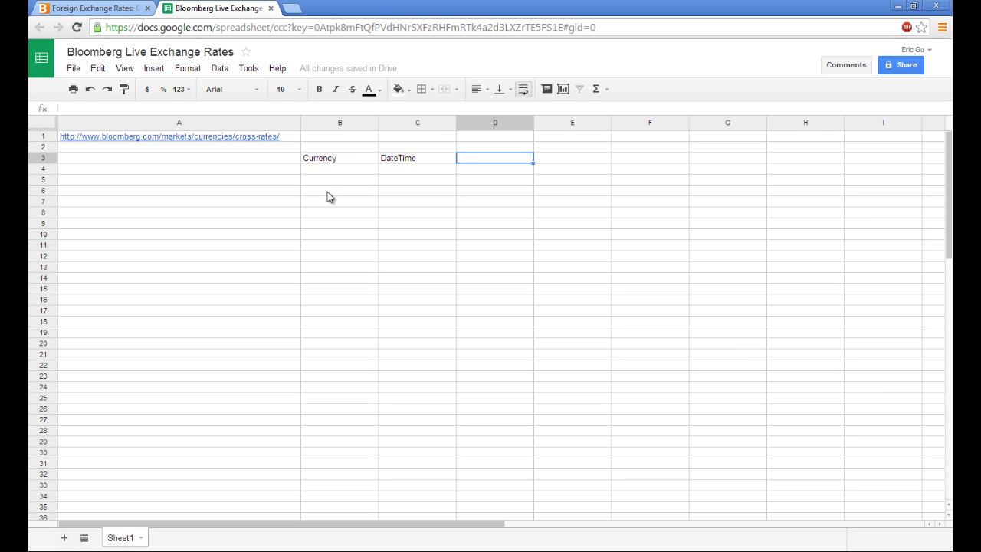
text(SpotRate)
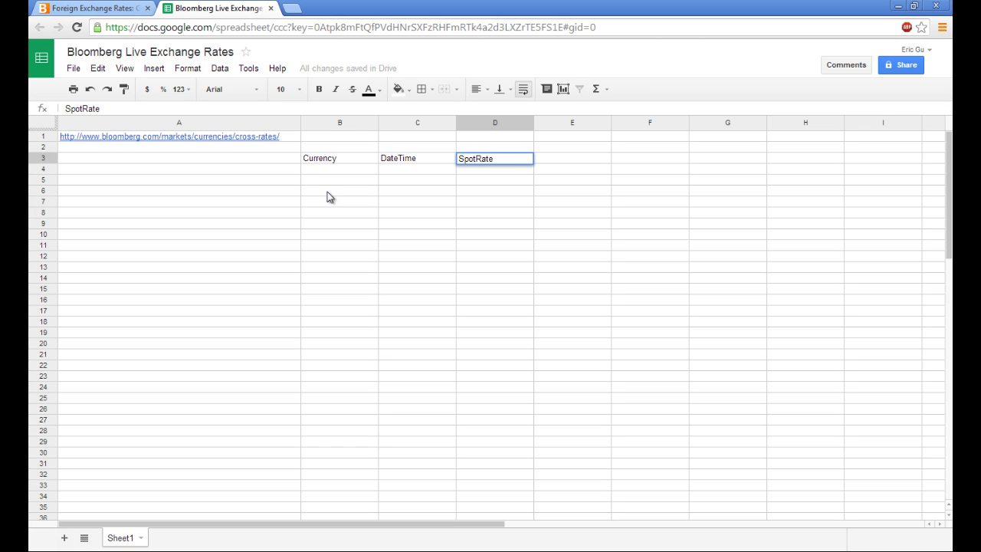
key(Tab)
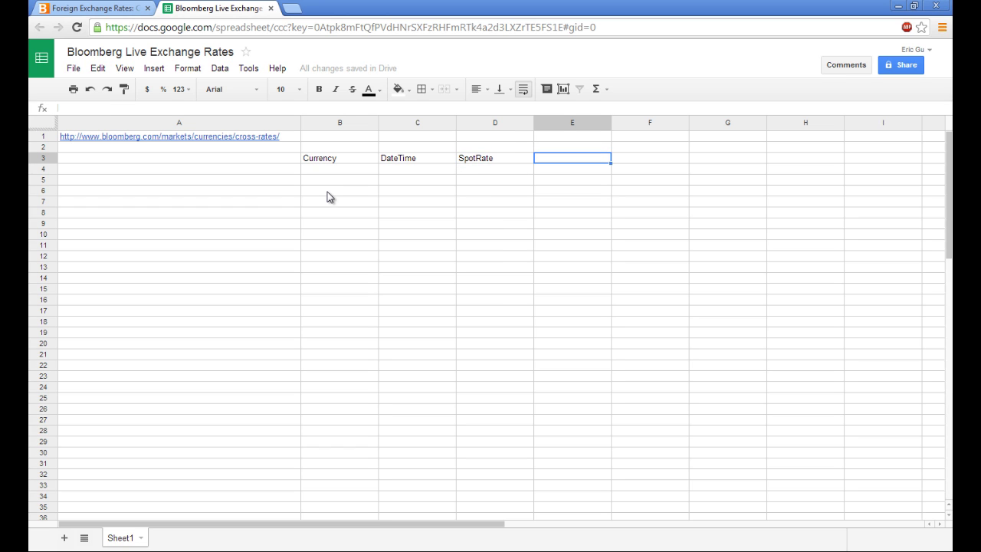
Add Currency and SpotRate headers in F3:G3, then type USD/CAD in B4
key(Right)
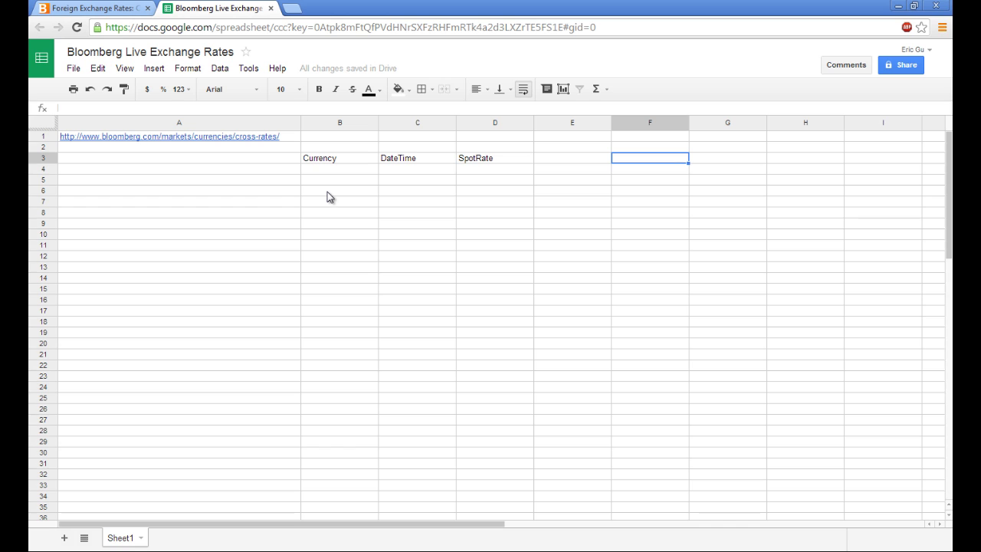
text(Currency)
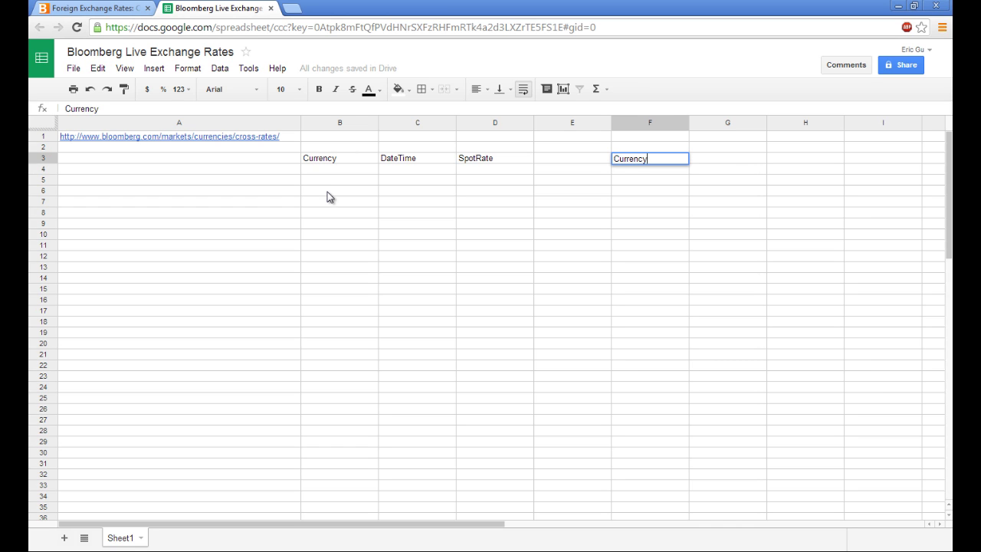
key(Tab)
text(S)
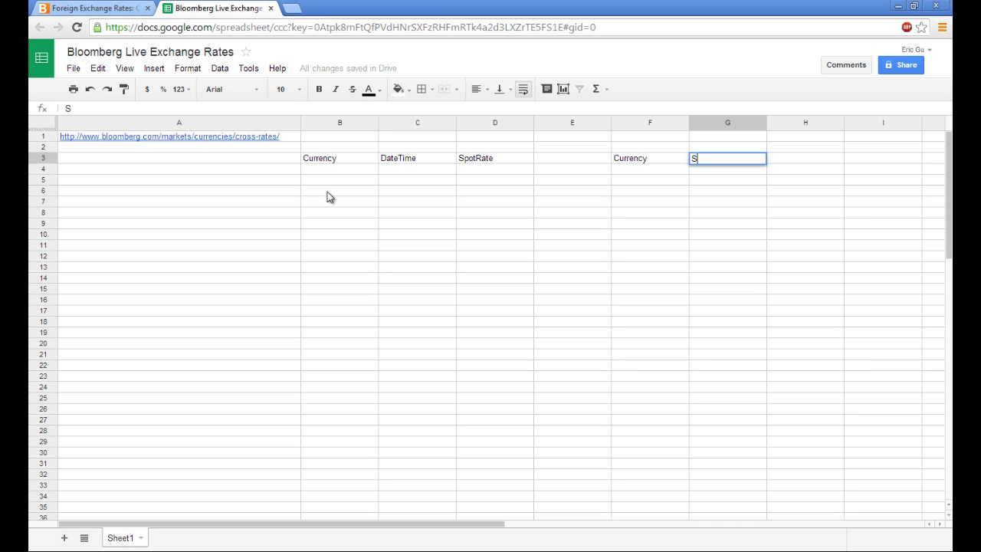
text(potRate\)
key(Return)
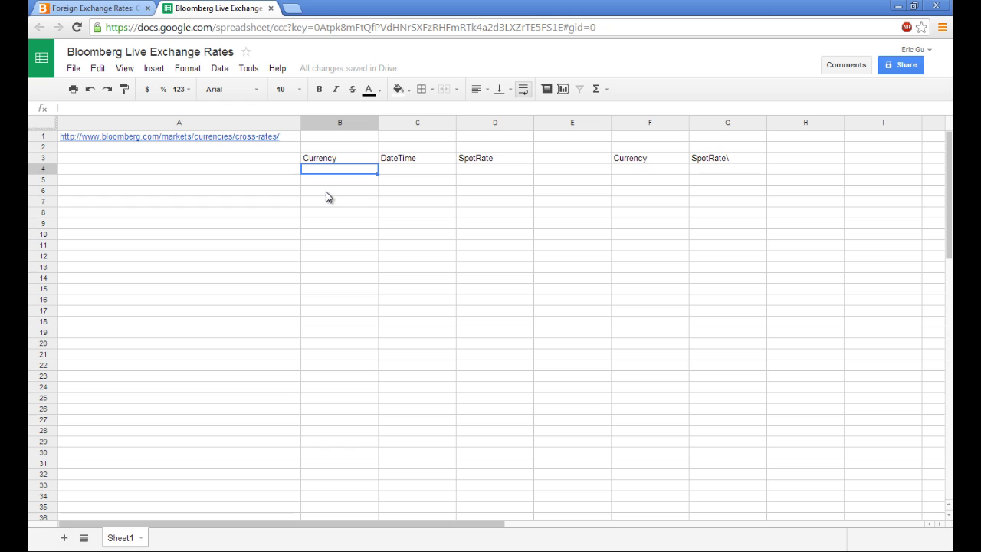
text(USD)
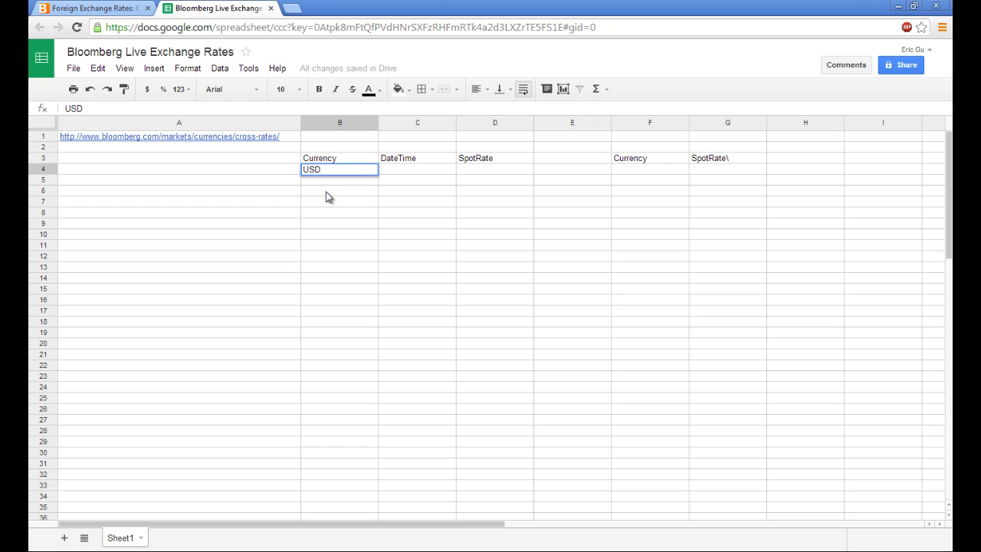
text(/CAD)
Commit USD/CAD in B4 and enter =now() in C4 for the timestamp
key(Tab)
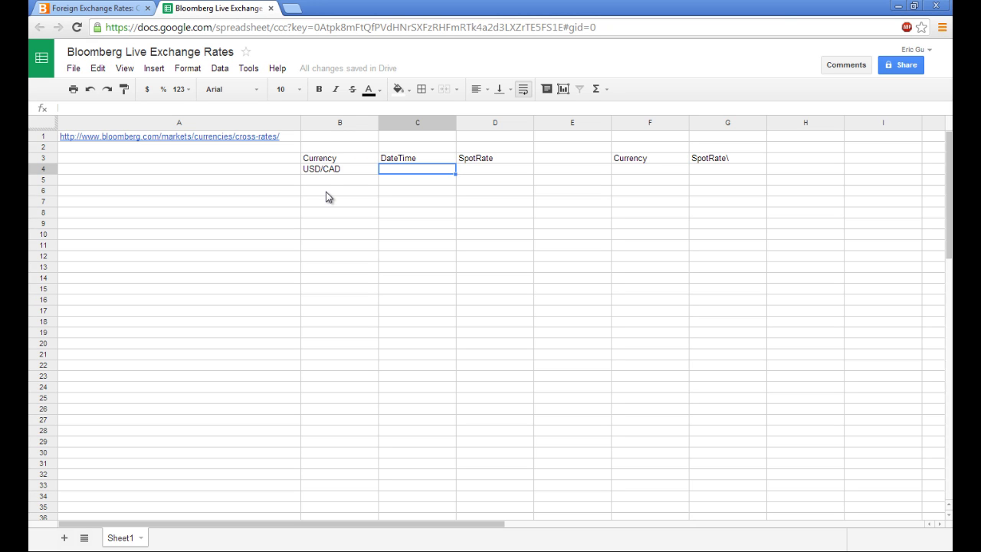
text(=now)
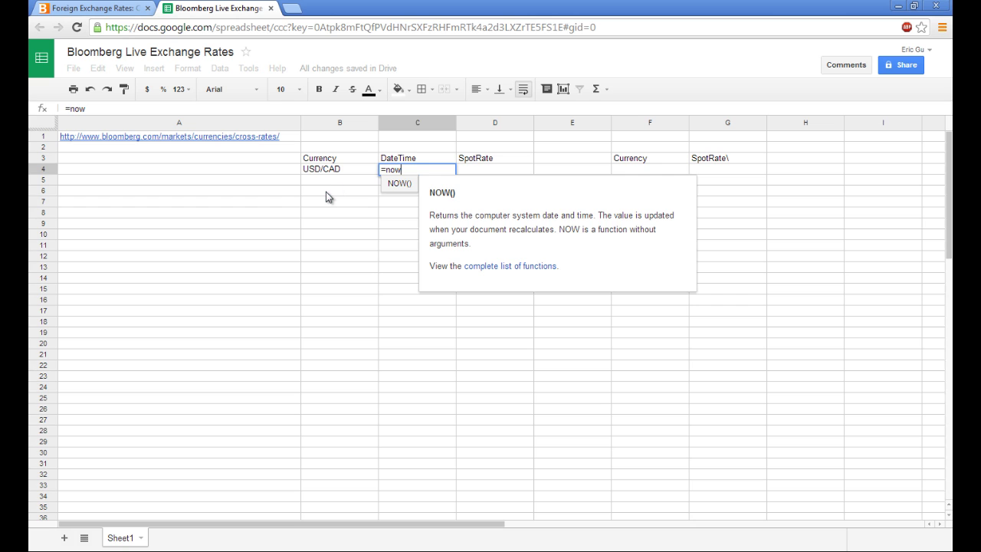
text(())
key(Return)
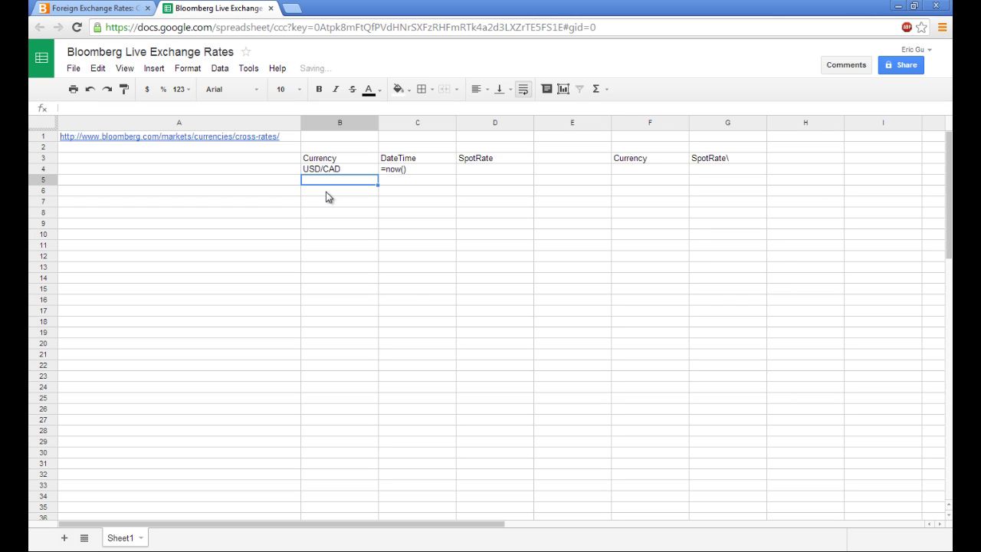
Try a =googleclock() formula in the next cell, then undo the duplicate clock
key(Right)
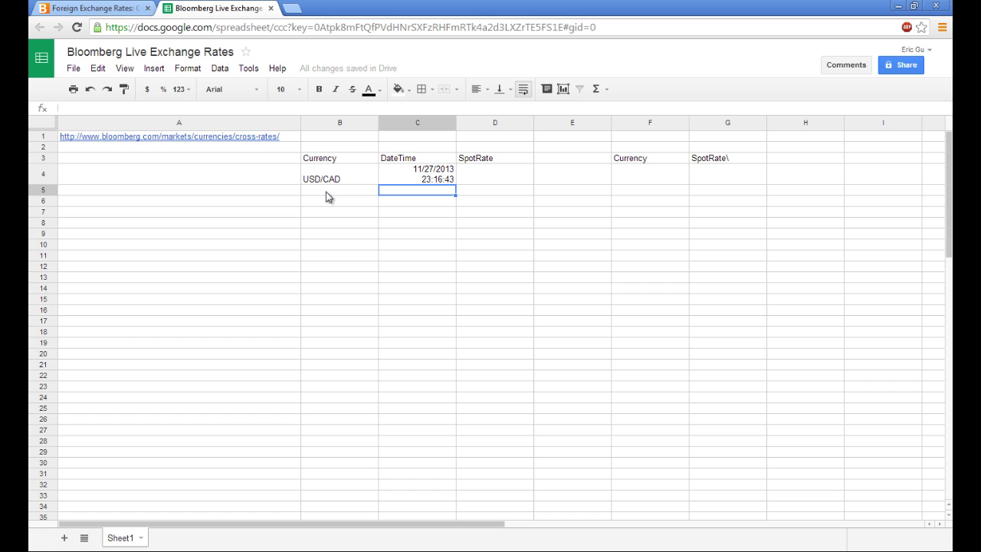
text(=gloog)
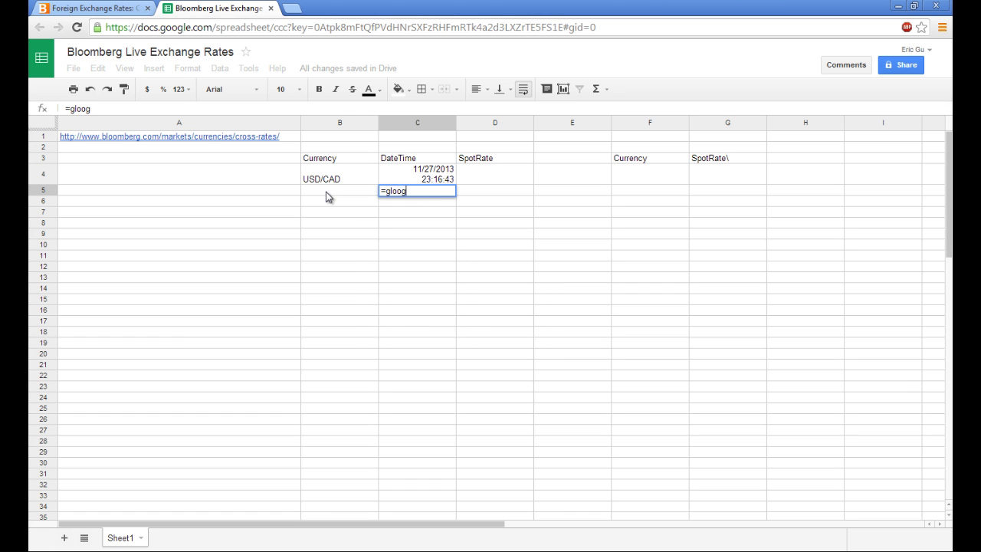
key(BackSpace)
key(BackSpace)
key(BackSpace)
key(BackSpace)
text(oogleclock)
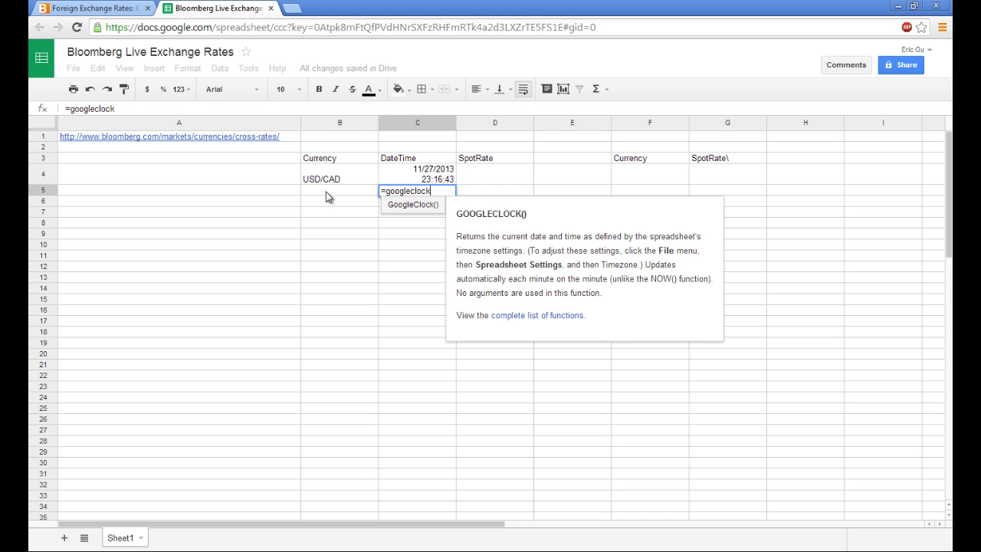
text(())
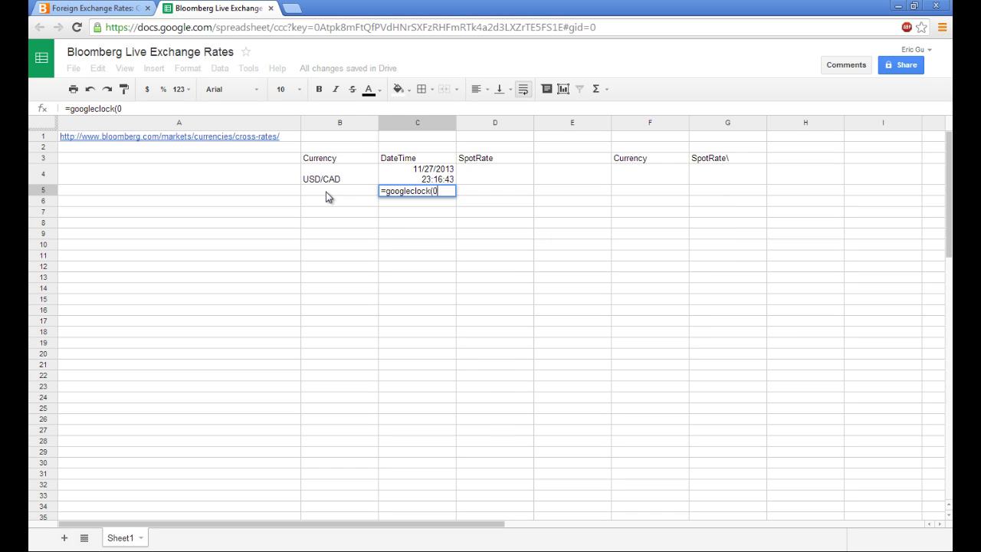
click(326, 197)
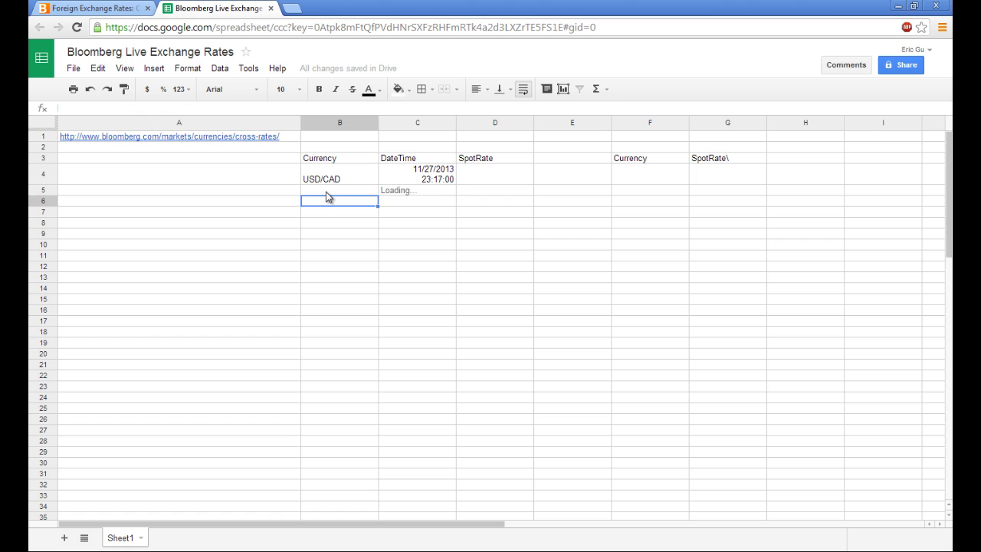
key(Right)
key(ctrl+z)
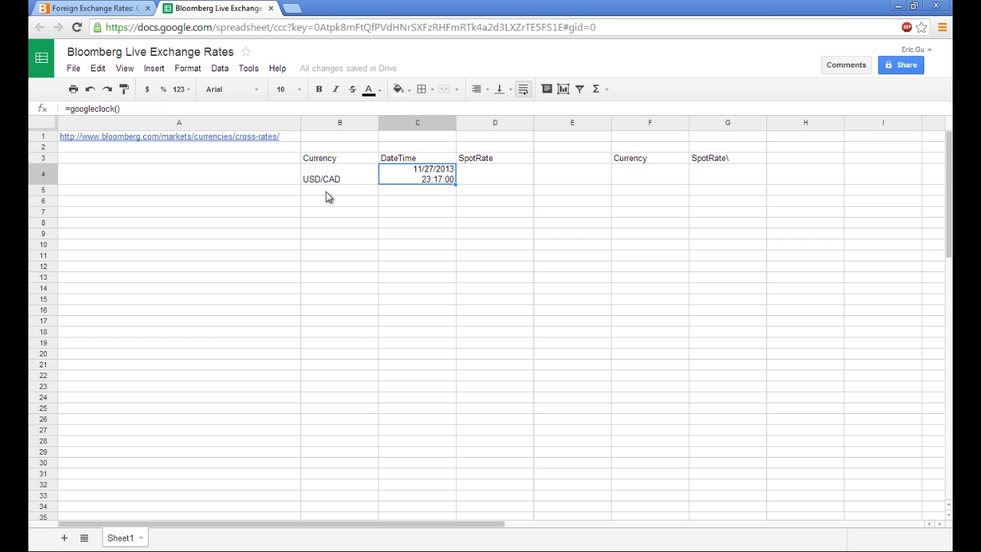
Start typing an =import formula in the SpotRate cell D4
key(Right)
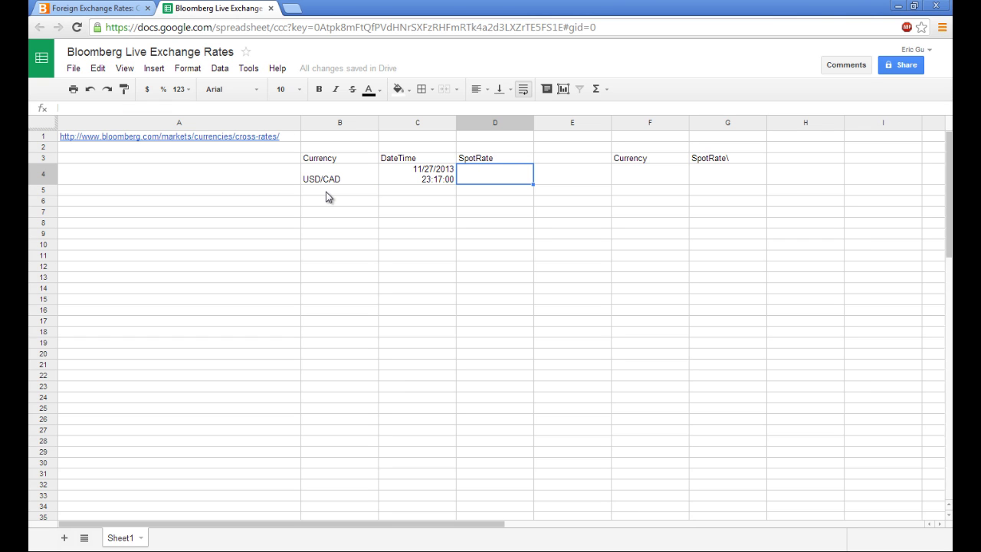
text(=)
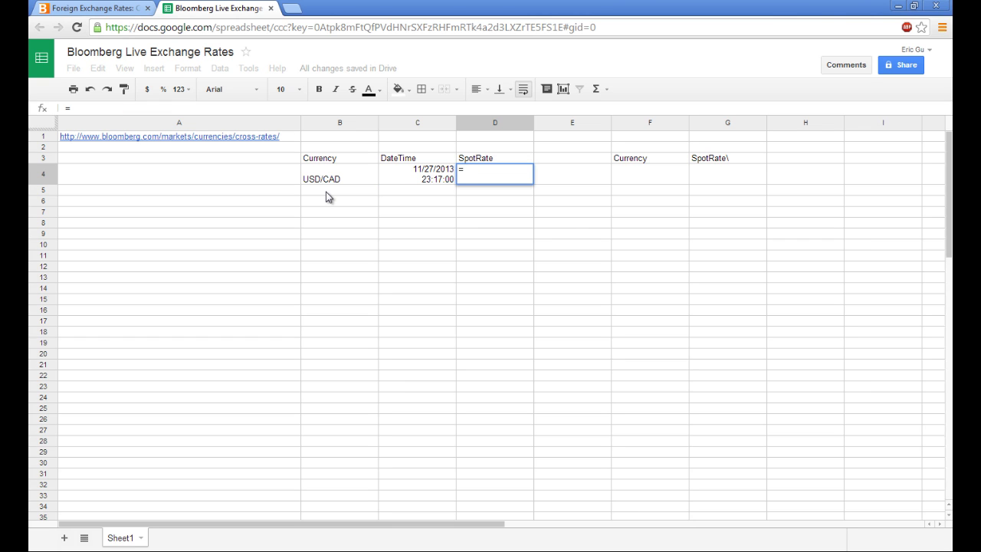
text(import)
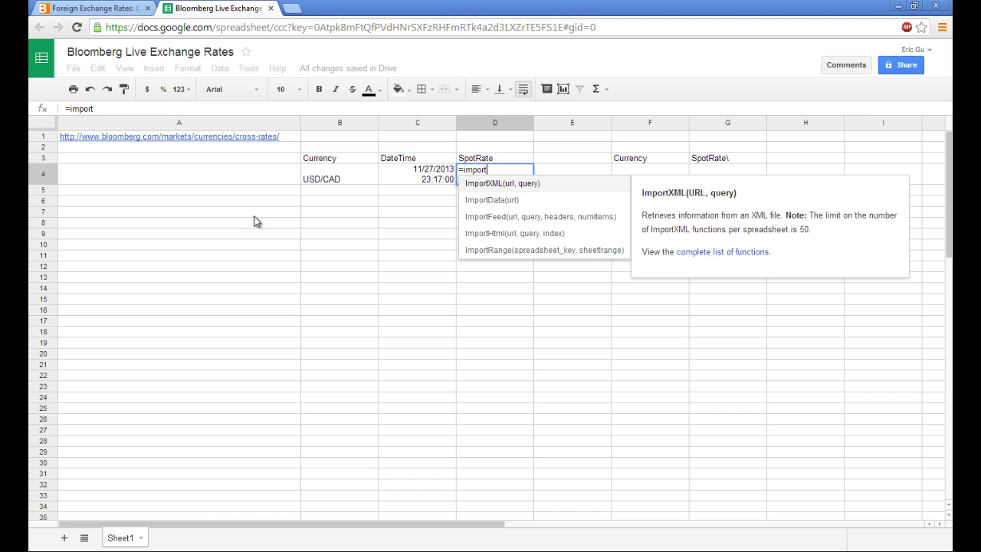
click(115, 7)
Inspect the markup of the USD/CAD 1.0587 rate link in Bloomberg's cross-rates table
click(132, 57)
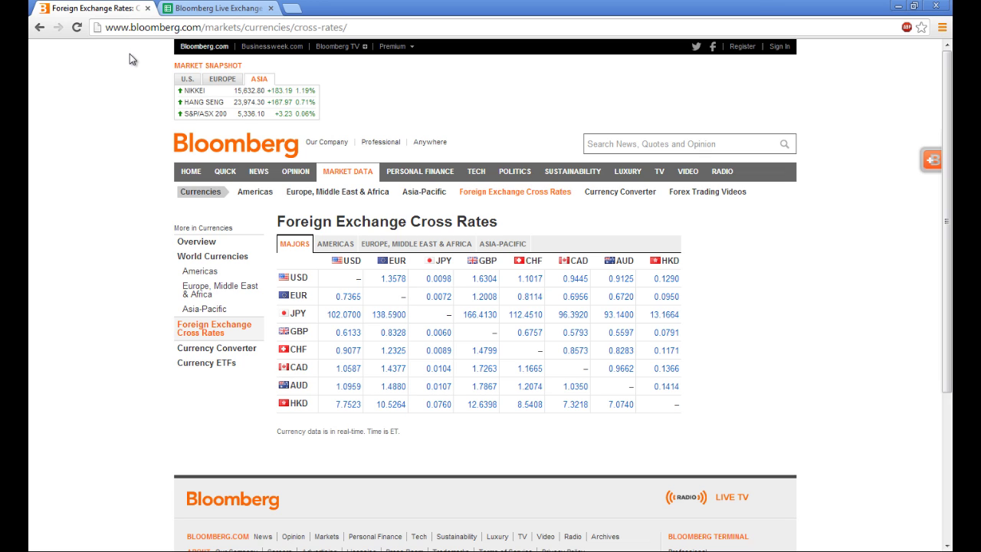
right_click(345, 373)
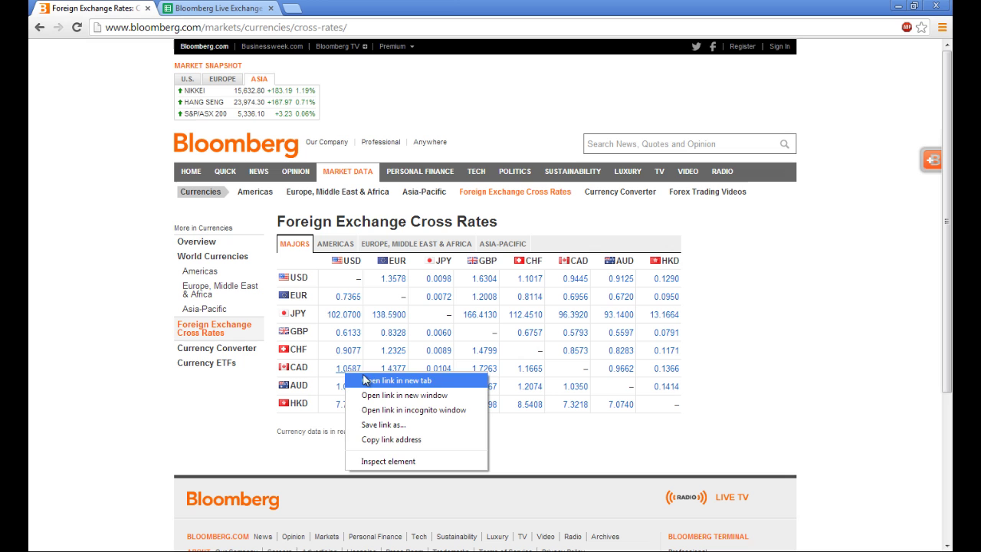
click(427, 464)
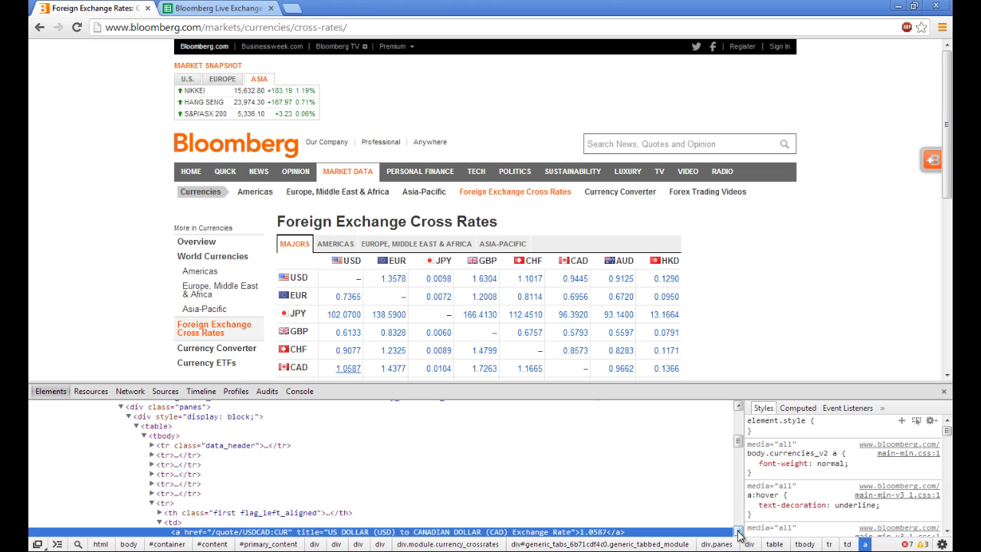
Expand the EURCAD and JPYCAD cells' markup, then bring up options for the USDCAD anchor
scroll(739, 534, down, 3)
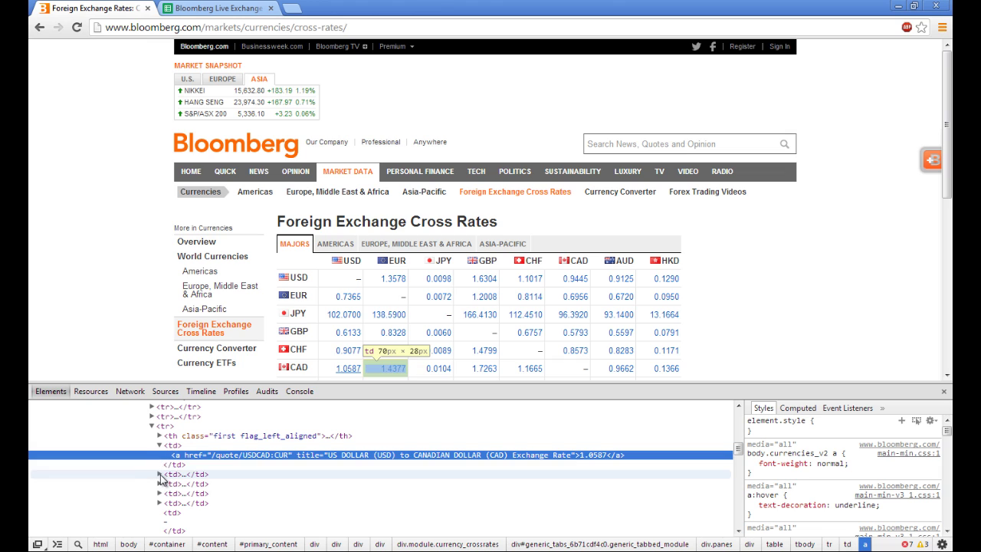
click(160, 475)
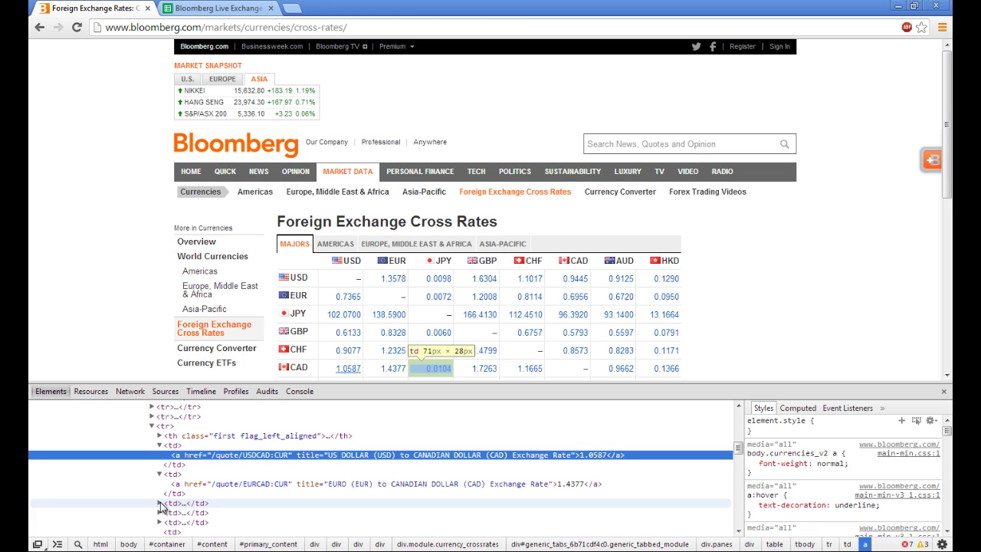
click(160, 504)
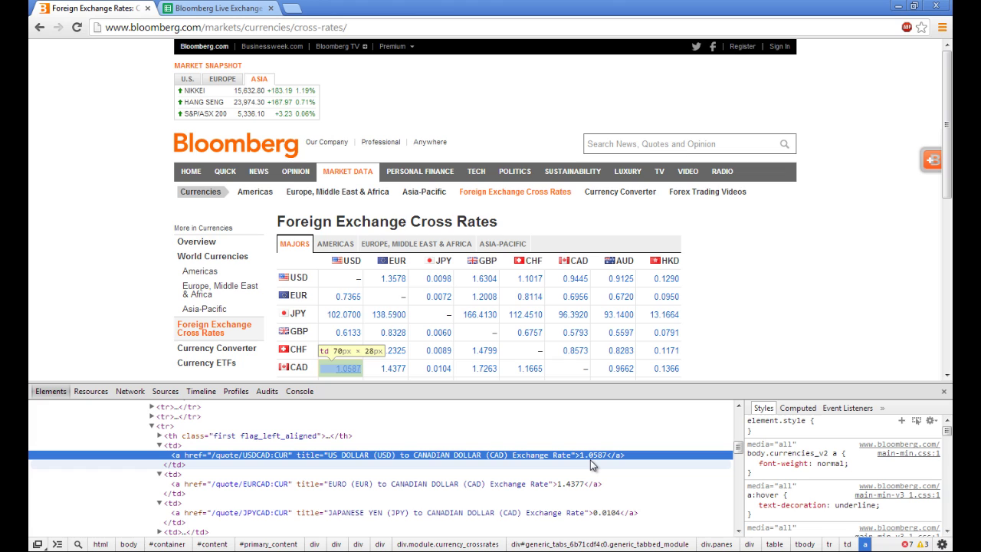
right_click(475, 460)
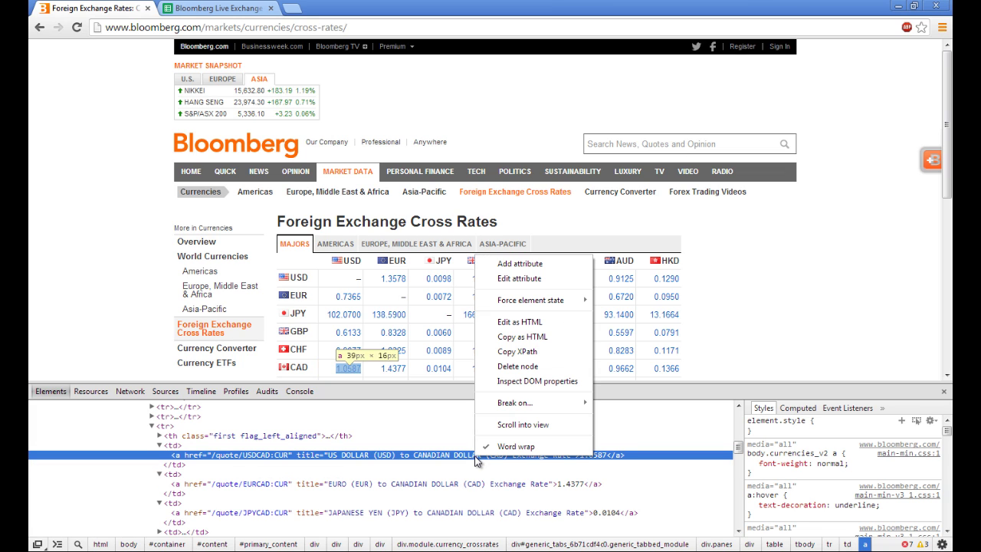
Copy the USDCAD link's HTML and paste it into A2 of the spreadsheet
click(536, 337)
click(218, 8)
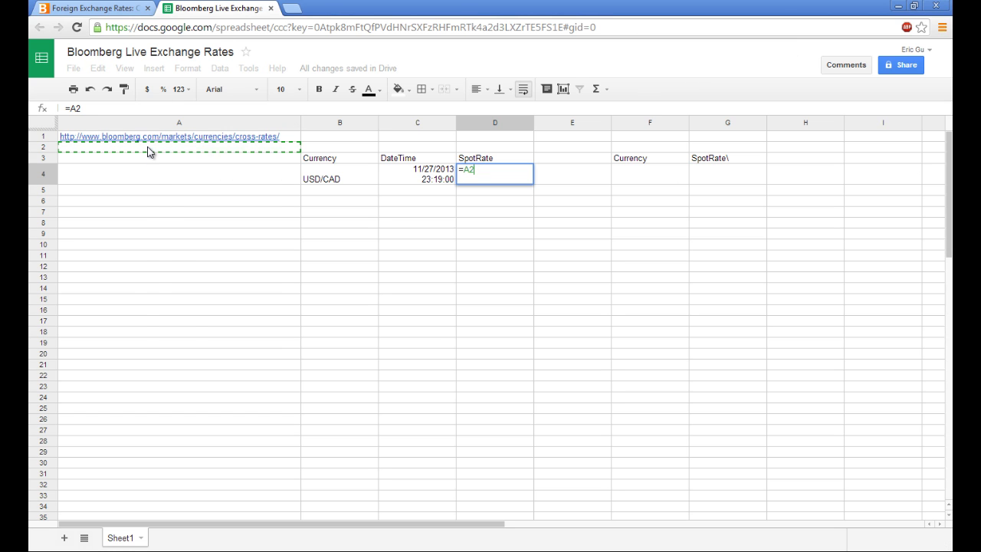
right_click(149, 151)
key(Escape)
key(Escape)
right_click(151, 153)
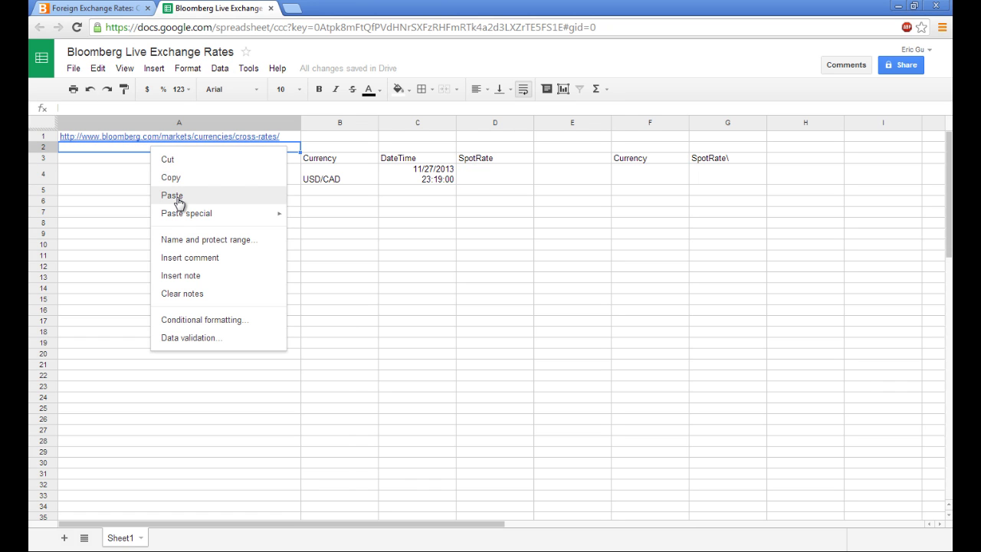
click(176, 198)
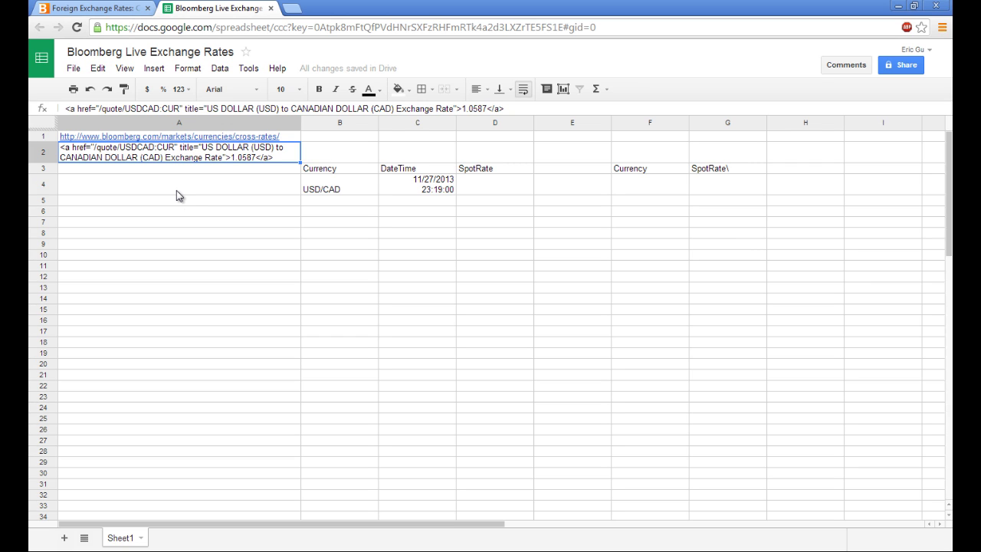
click(476, 190)
text(=)
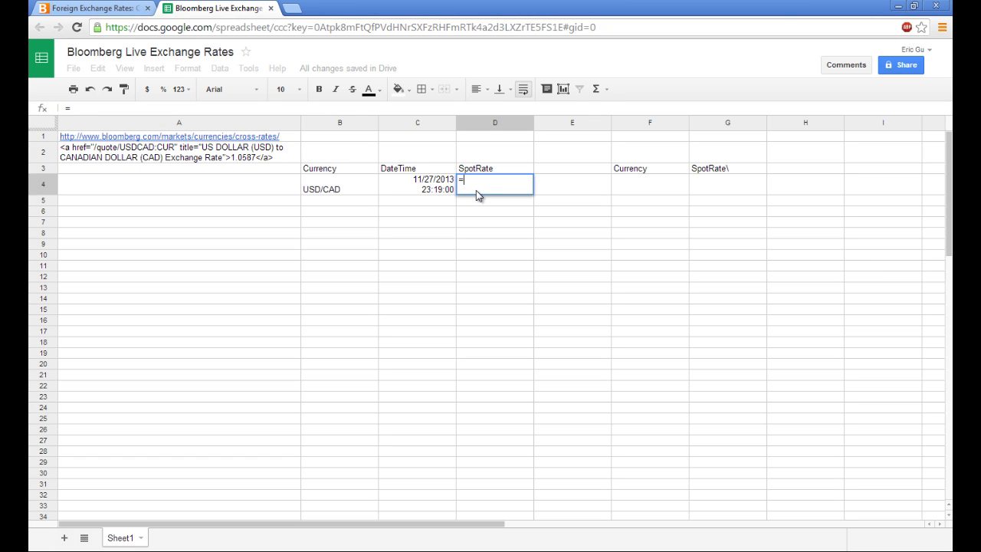
text(importXML(A1,)
text("//a)
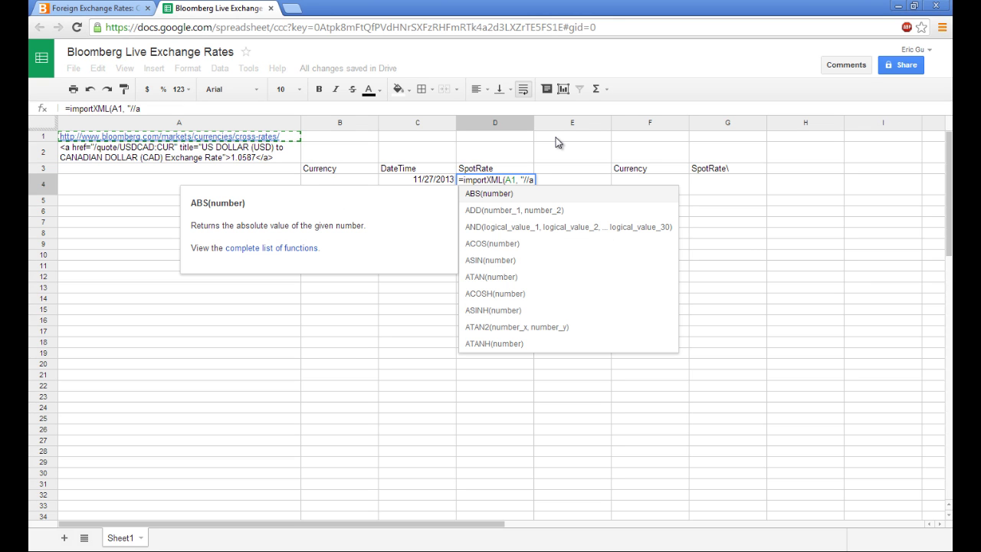
text([)
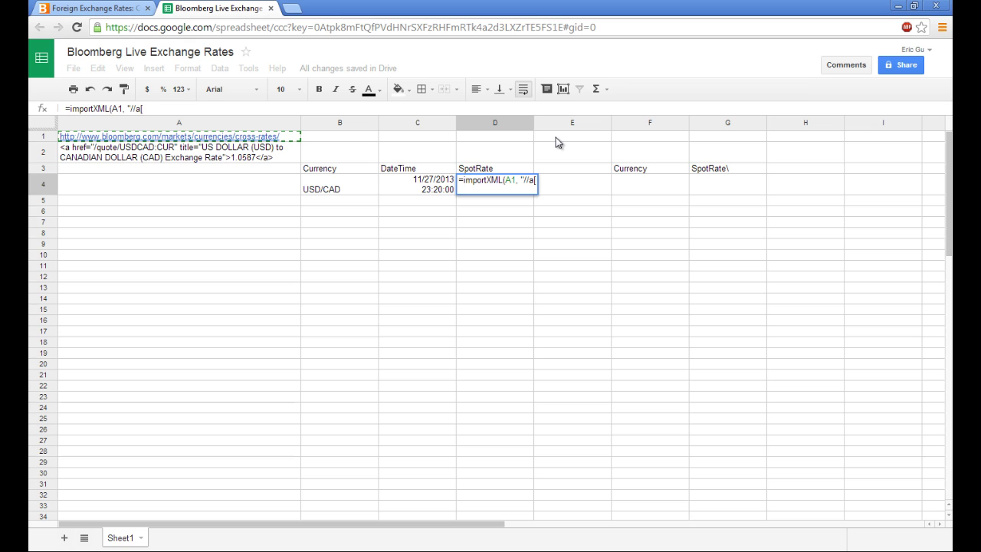
text(@href)
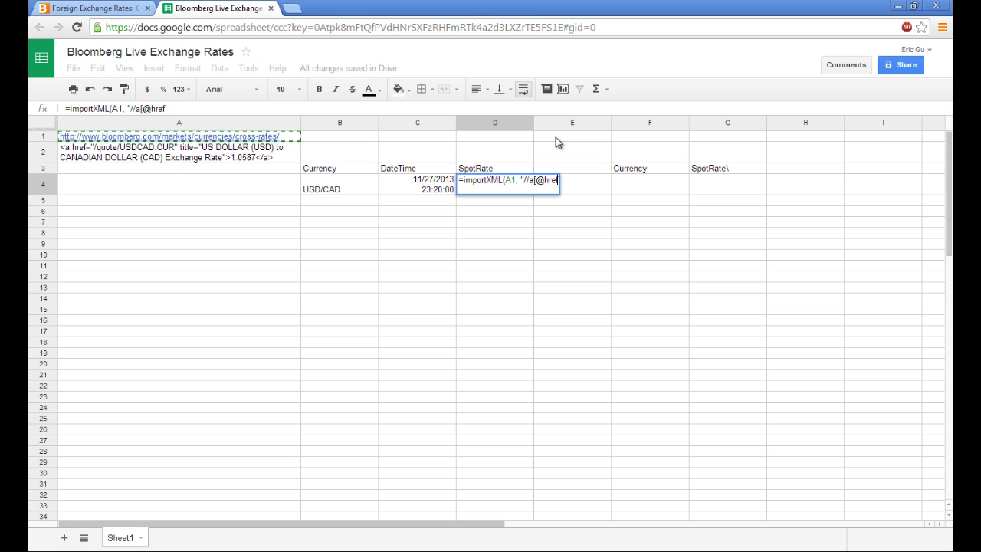
text(=)
text('quote)
key(BackSpace)
key(BackSpace)
key(BackSpace)
key(BackSpace)
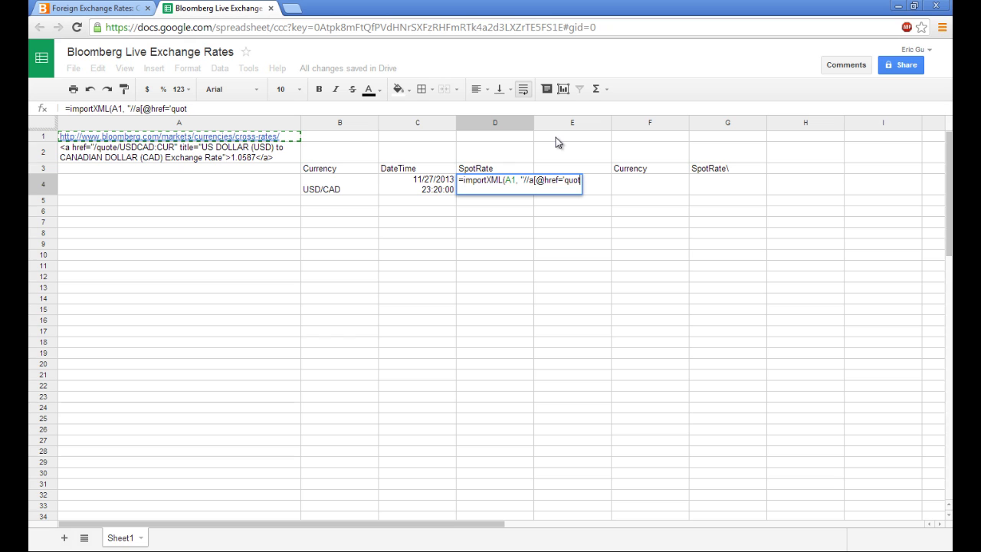
key(BackSpace)
text(/quote/USDCAD:)
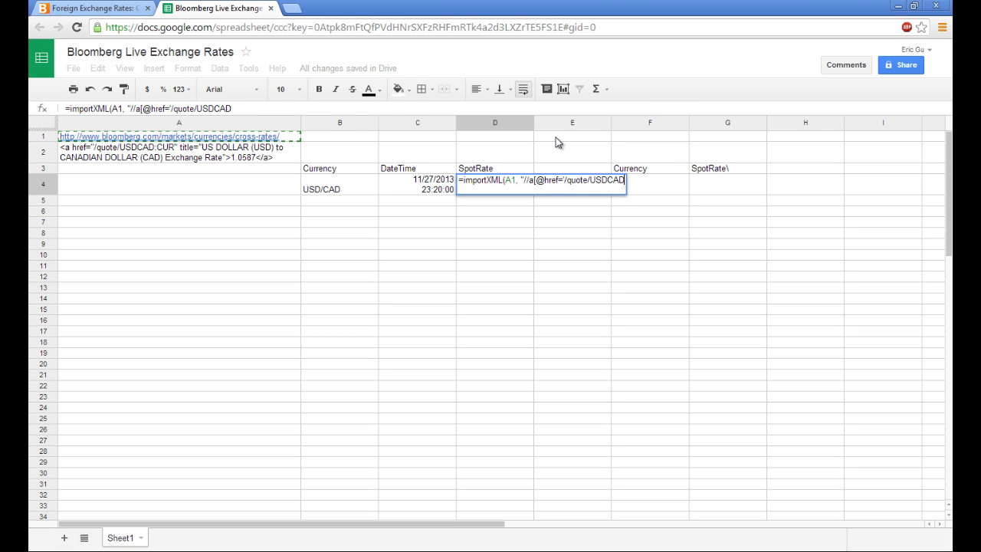
text(UR')
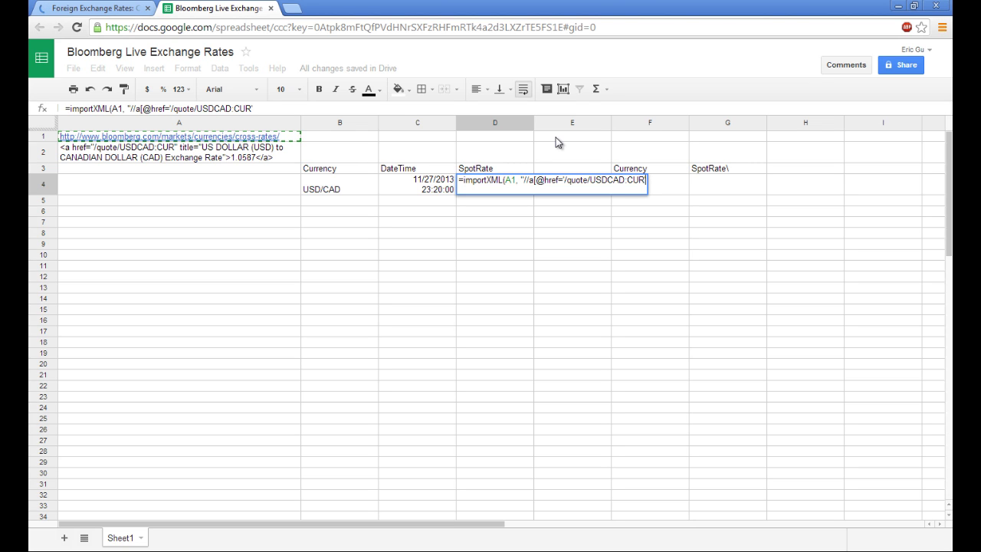
text(]")
key(Return)
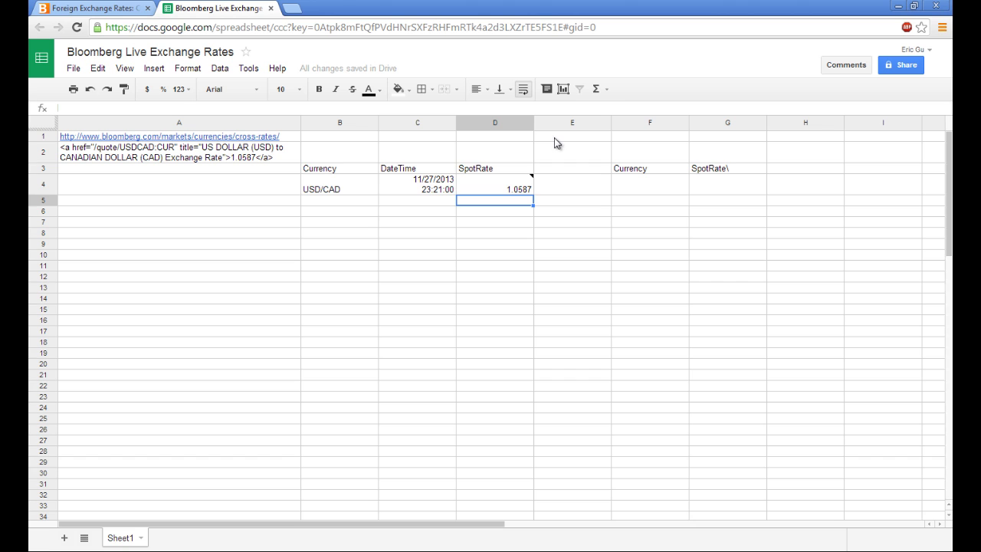
Hide rows 1–2 holding the URL and HTML, and hide column A
drag(52, 139, 46, 152)
right_click(46, 152)
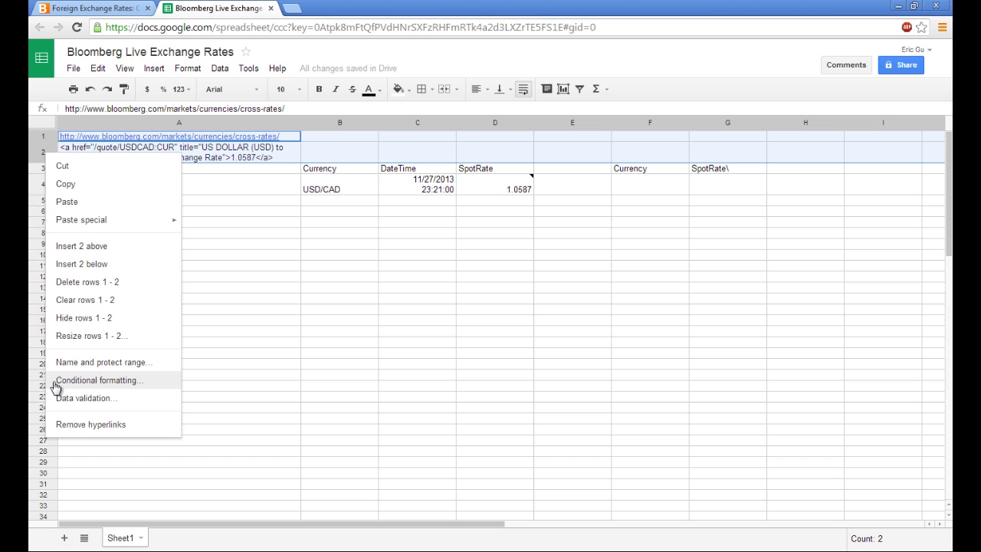
click(85, 319)
click(177, 124)
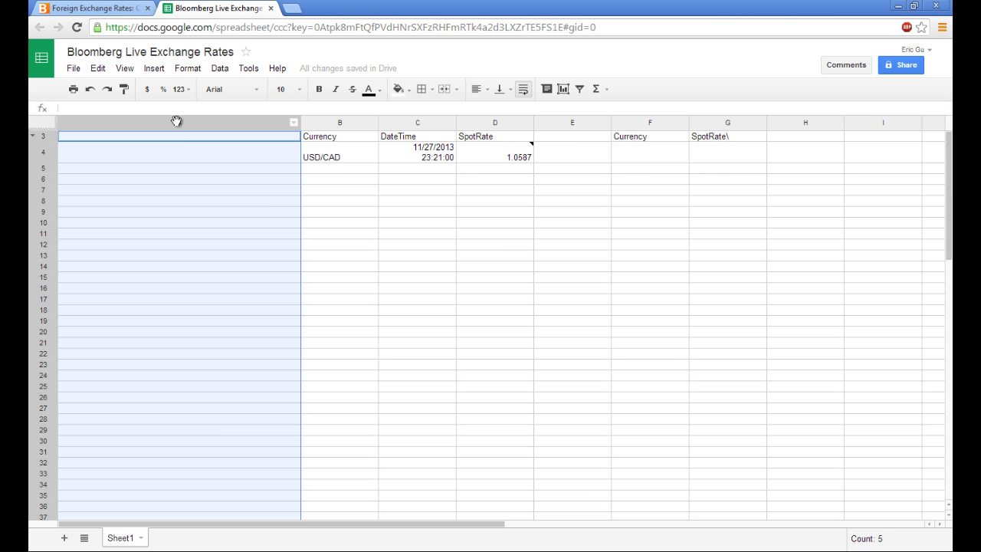
right_click(178, 124)
mouse_move(189, 196)
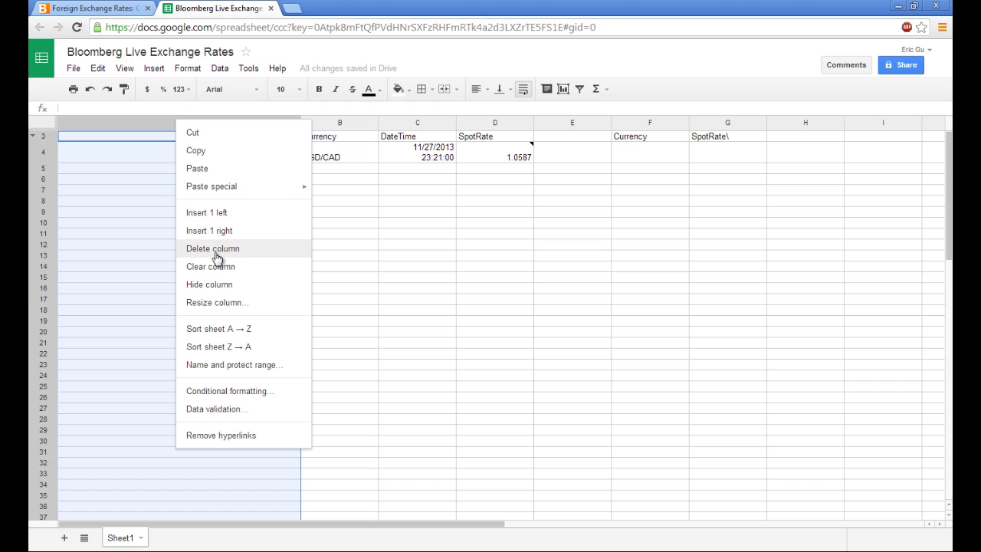
click(225, 288)
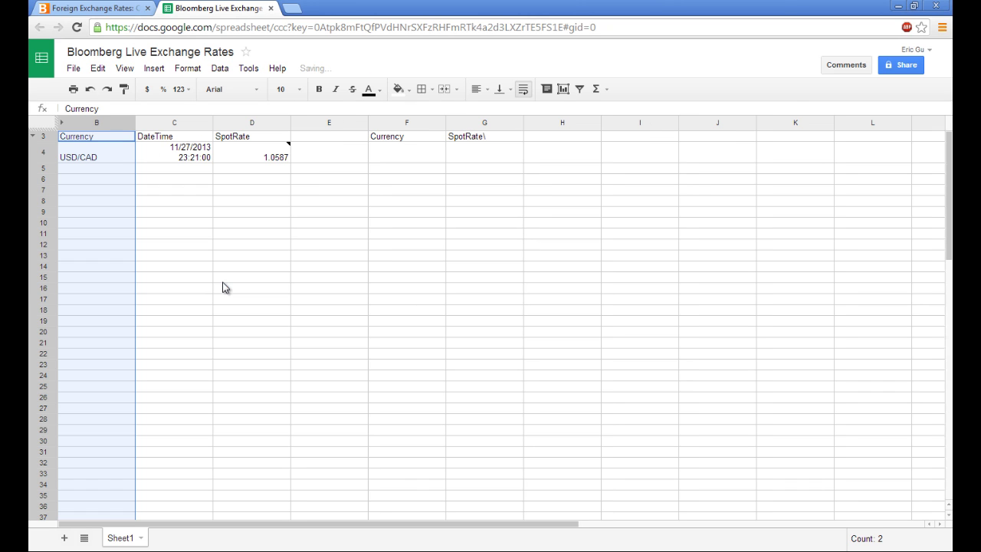
click(393, 153)
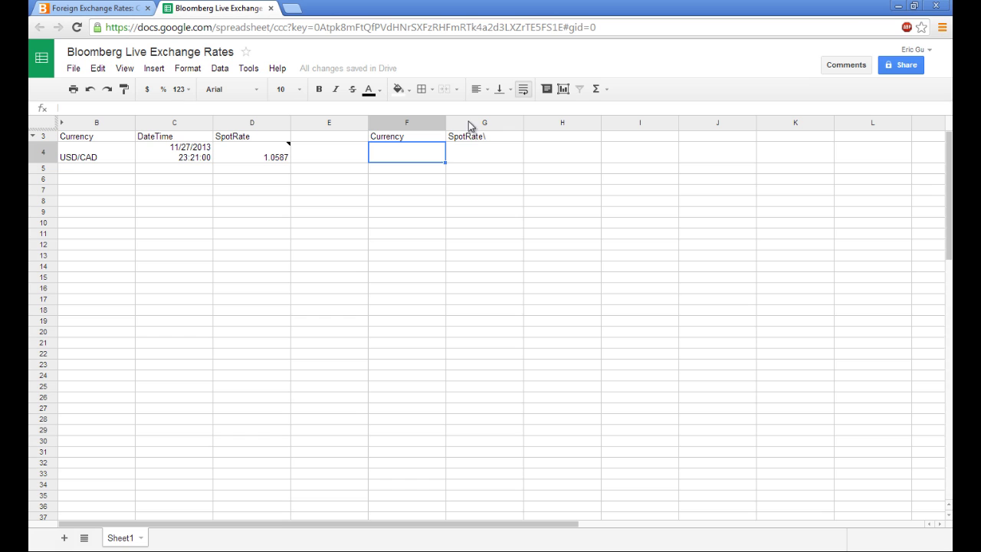
Enter CAD/USD in F4 and copy the SpotRate header from D3 over G3
text(=)
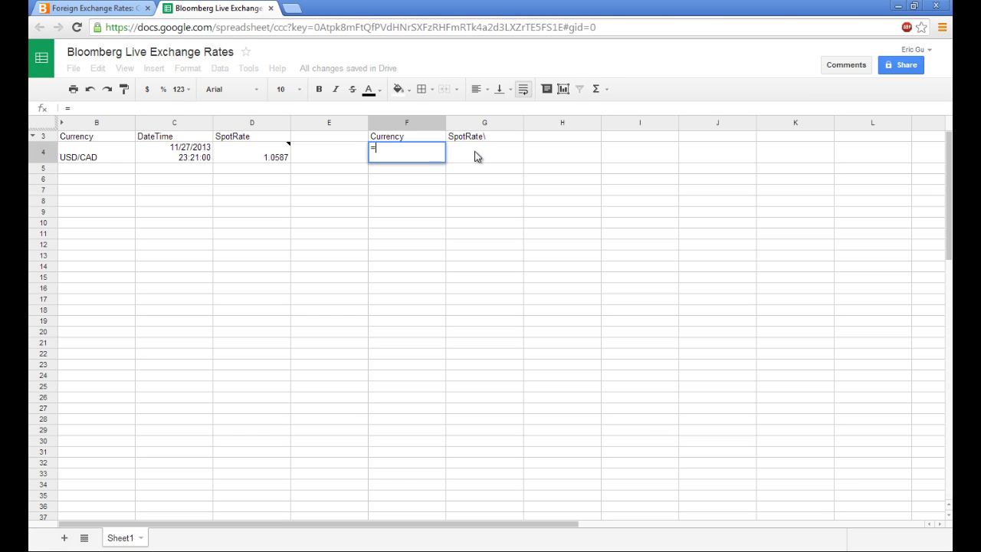
text(CAD/USD)
key(Return)
key(Up)
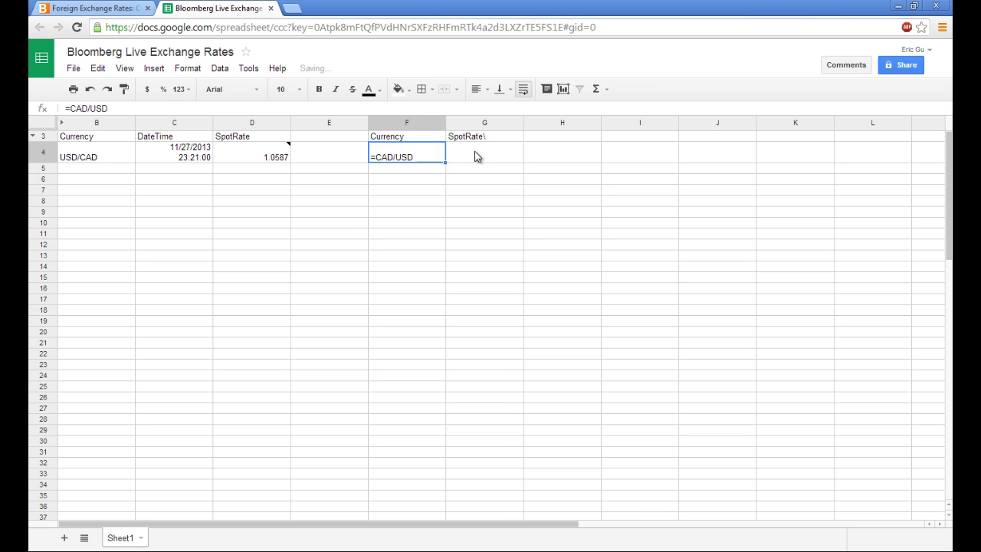
click(475, 156)
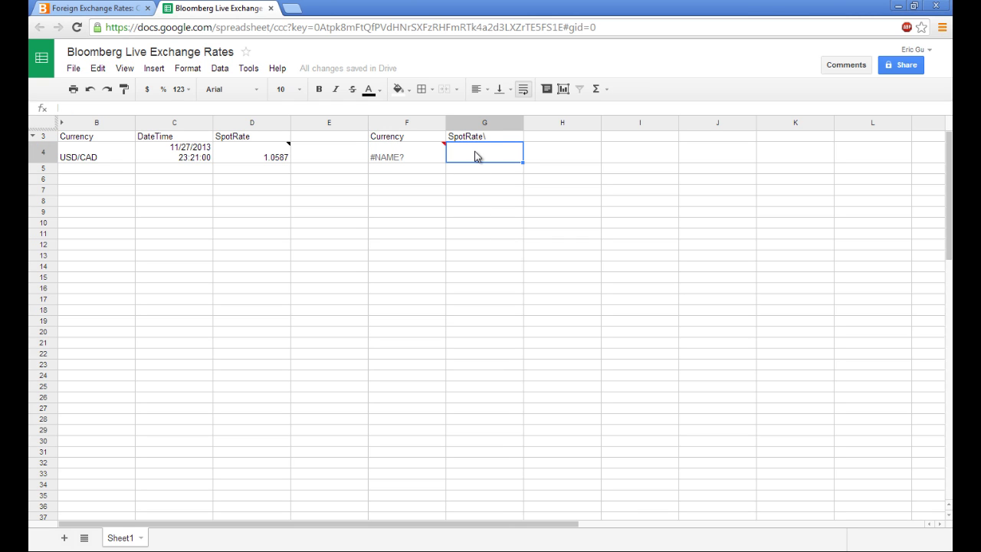
click(264, 139)
key(ctrl+c)
click(480, 139)
key(ctrl+v)
click(484, 153)
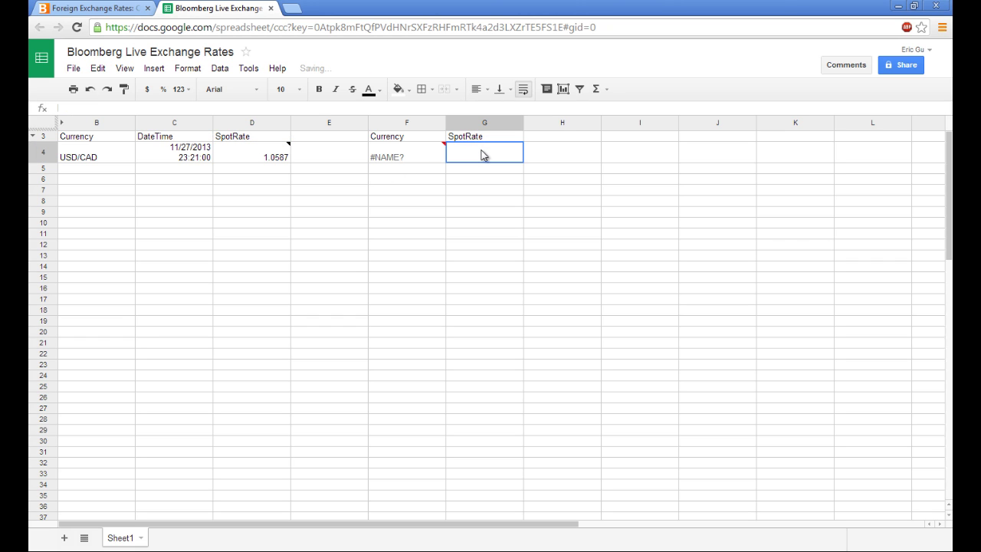
Fix F4's #NAME? error by removing the equals sign, leaving plain CAD/USD text
click(416, 150)
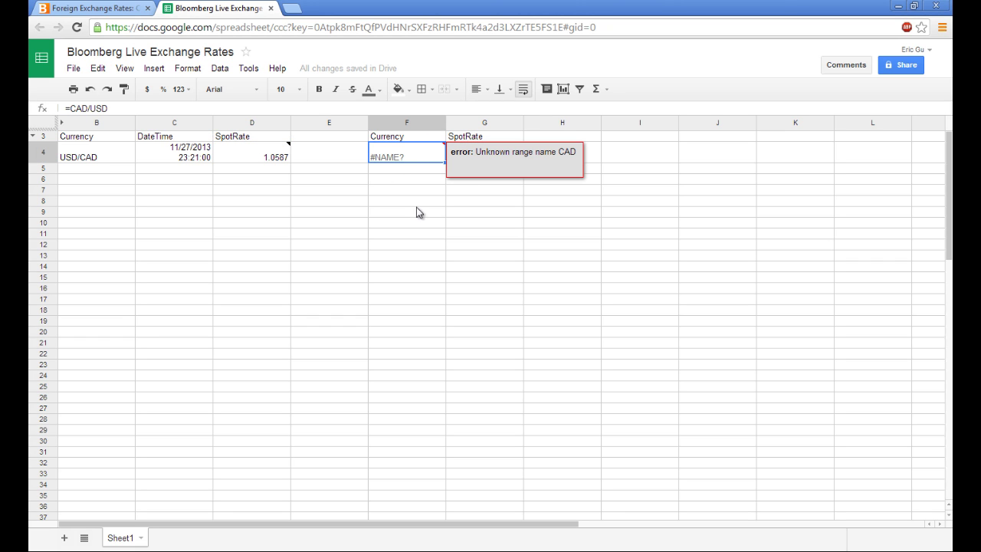
click(71, 108)
key(BackSpace)
key(Return)
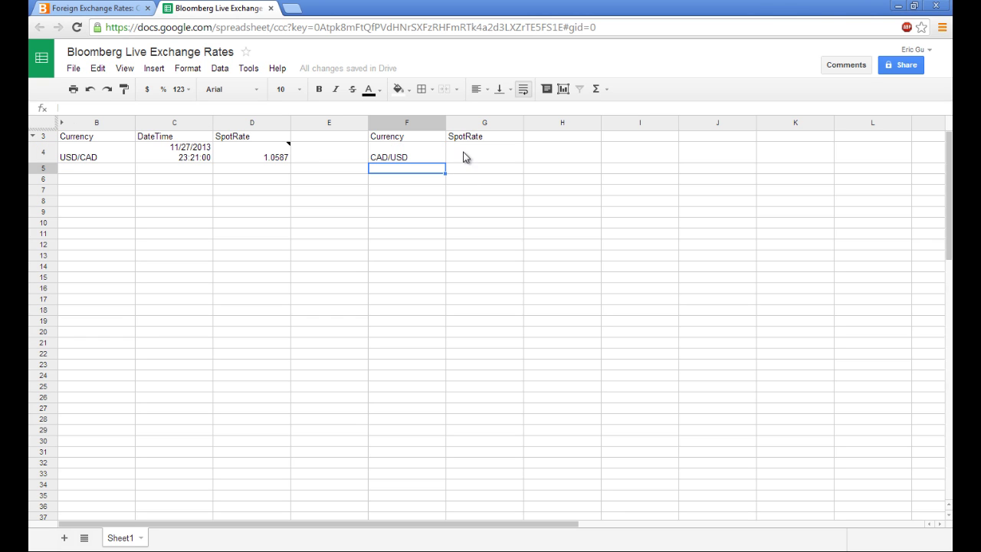
Enter =1/D4 in G4 and format it to 4 decimal places (0.9446)
click(463, 155)
text(=1/)
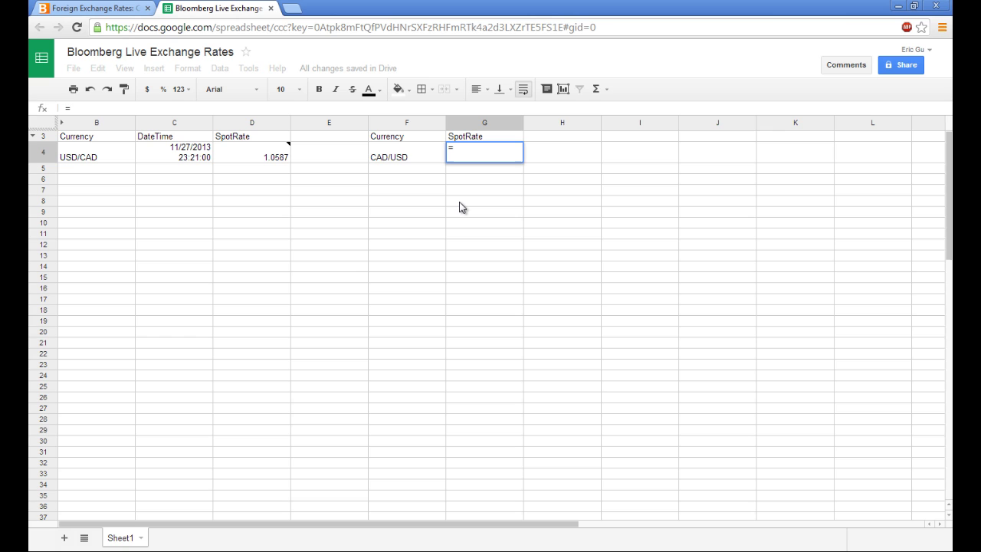
key(Left)
key(Left)
key(Left)
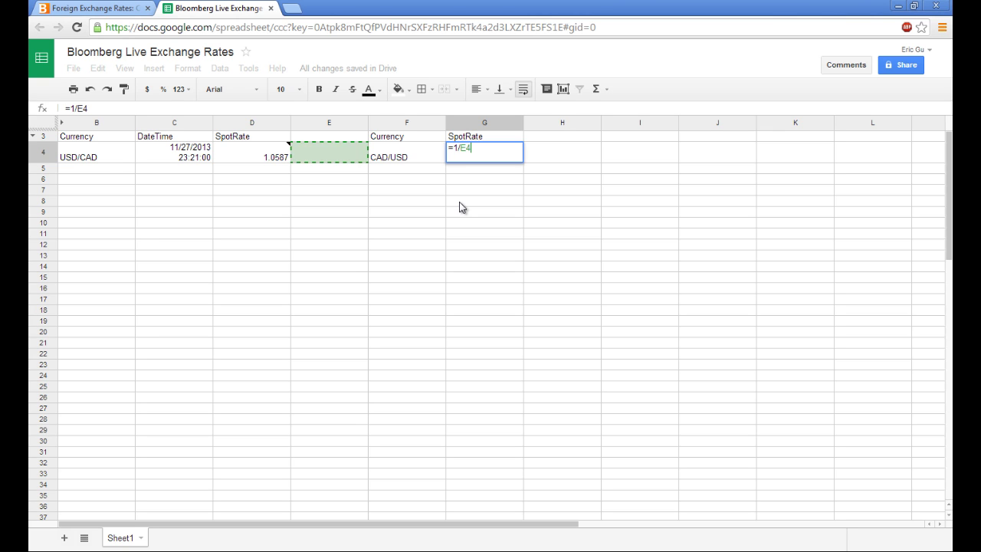
key(Return)
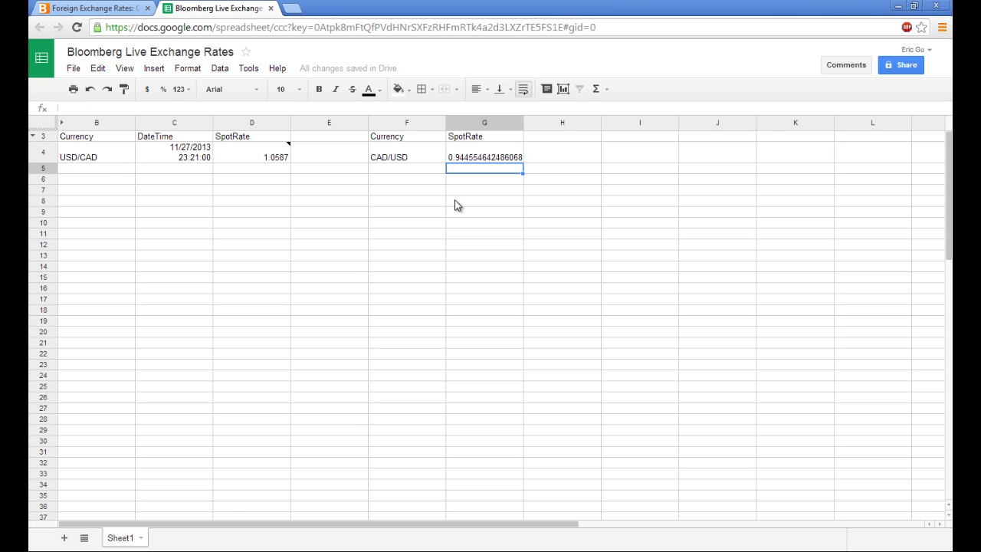
click(477, 159)
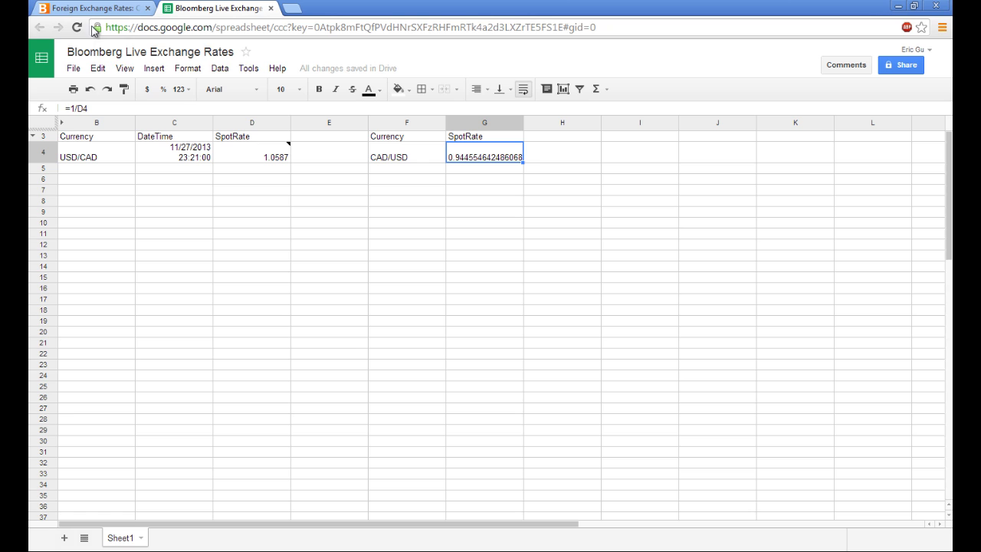
click(180, 89)
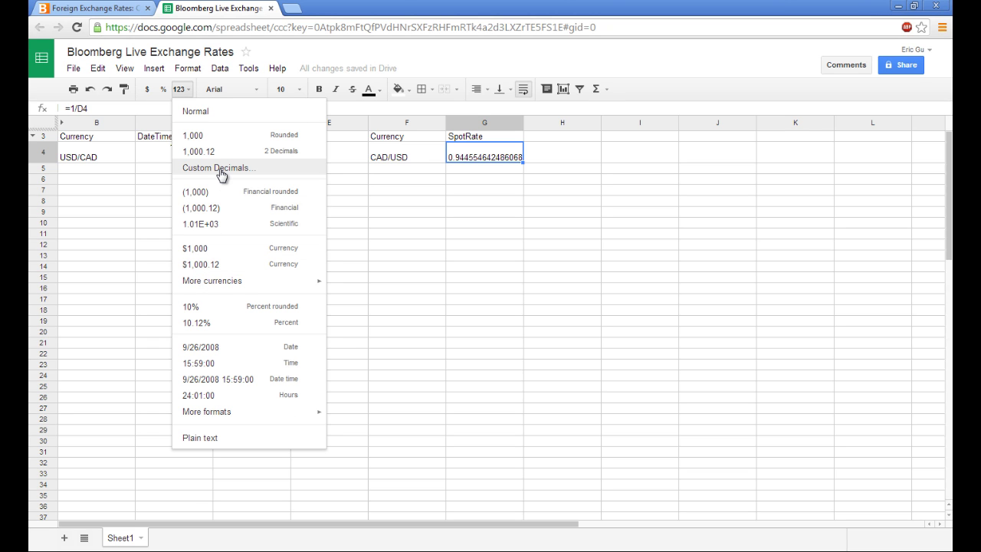
click(221, 173)
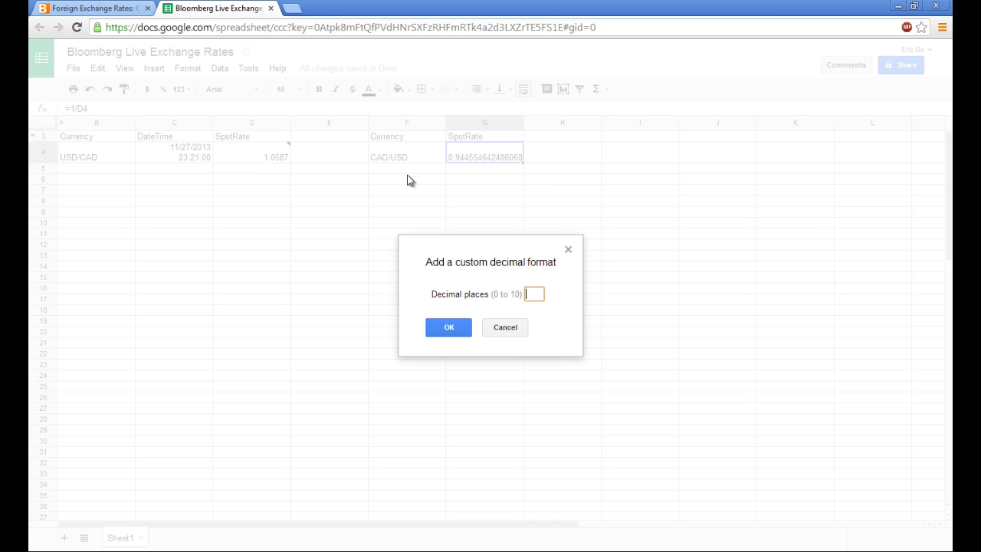
text(4)
click(437, 327)
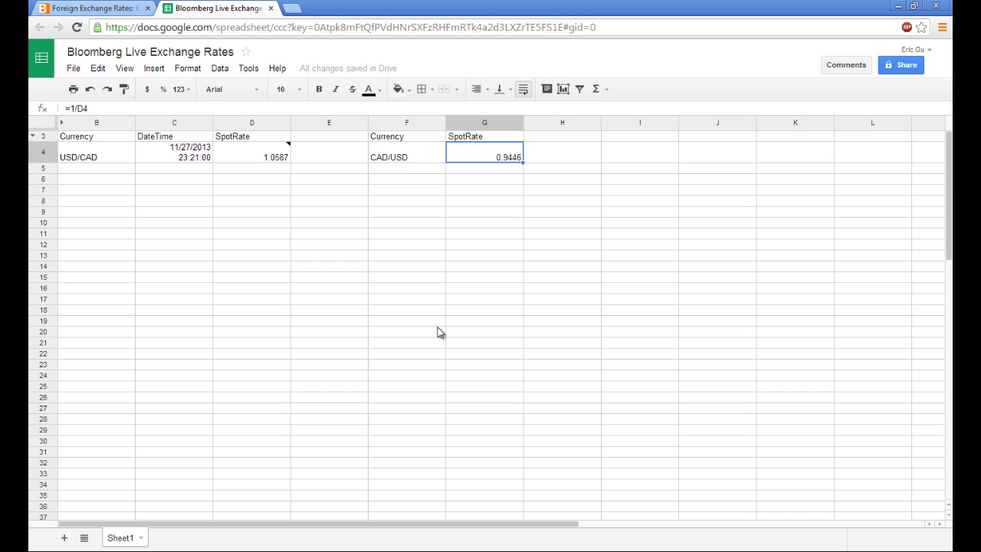
Autofit column C so the DateTime values fit on one line
click(208, 122)
click(208, 123)
click(209, 122)
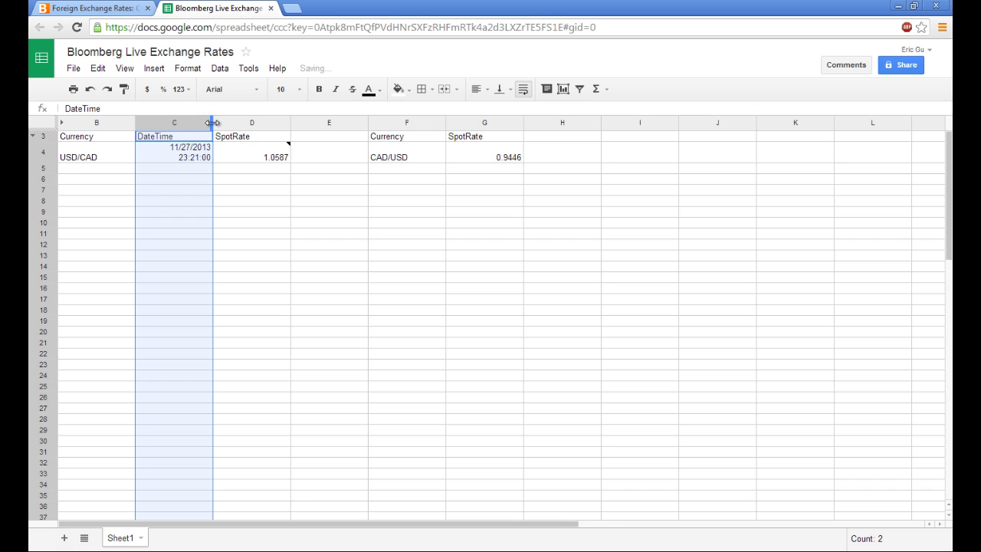
double_click(212, 122)
click(217, 171)
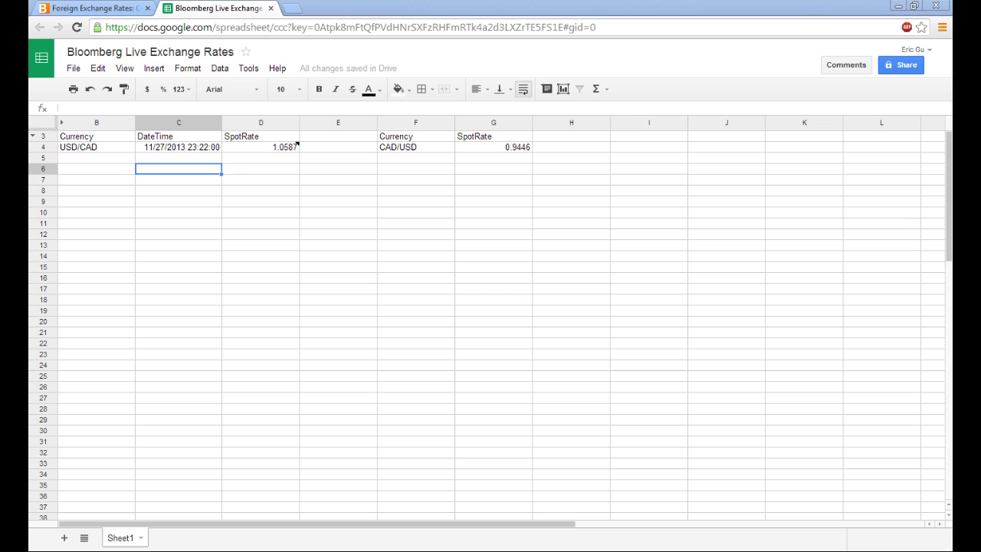
Paste the USD/CHF, USD/EUR, USD/JPY, USD/SEK and USD/GPB rows with timestamps at B5
click(109, 155)
key(ctrl+v)
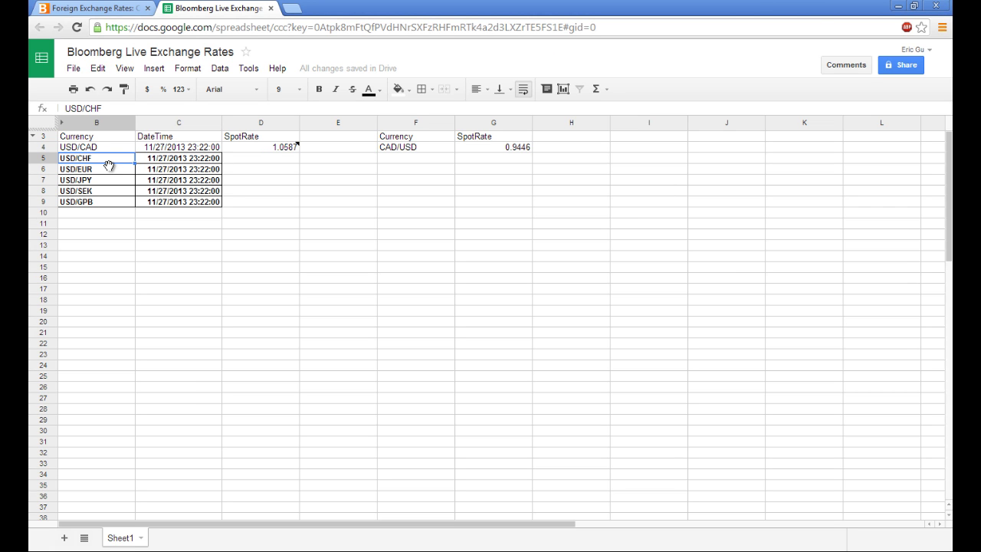
click(271, 149)
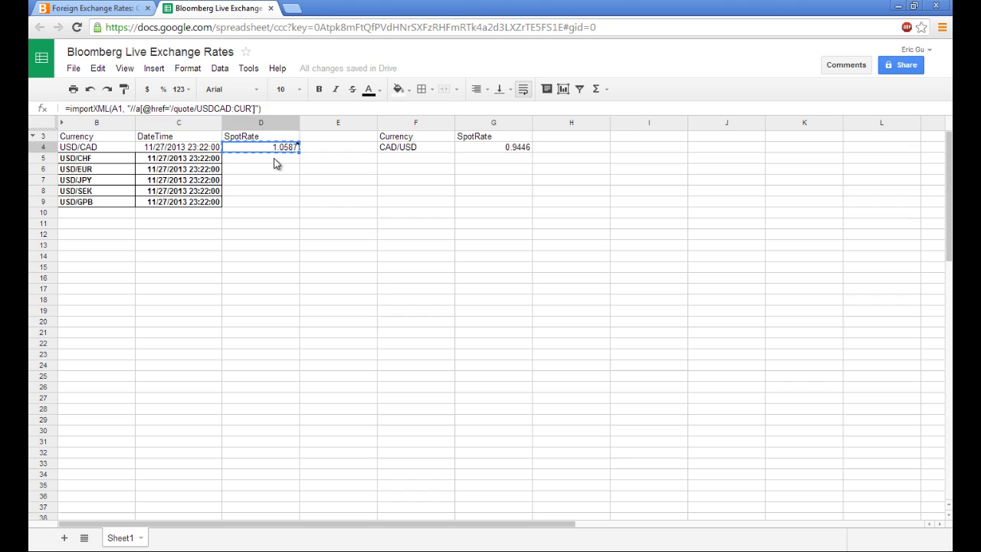
Paste D4's formula into D5, changing the A2 reference to A1 and the ticker to USDCHF
click(276, 163)
key(ctrl+v)
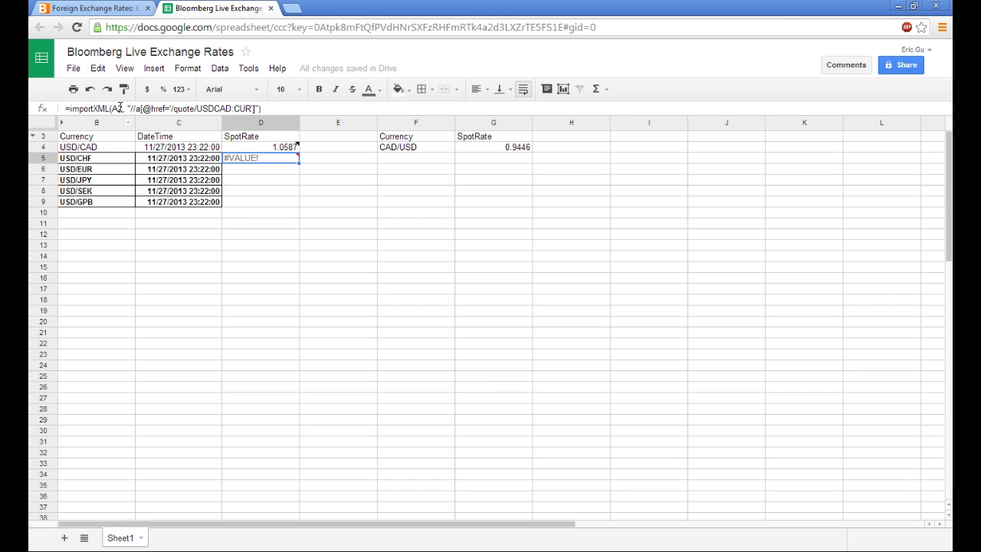
click(121, 107)
key(BackSpace)
text(1,)
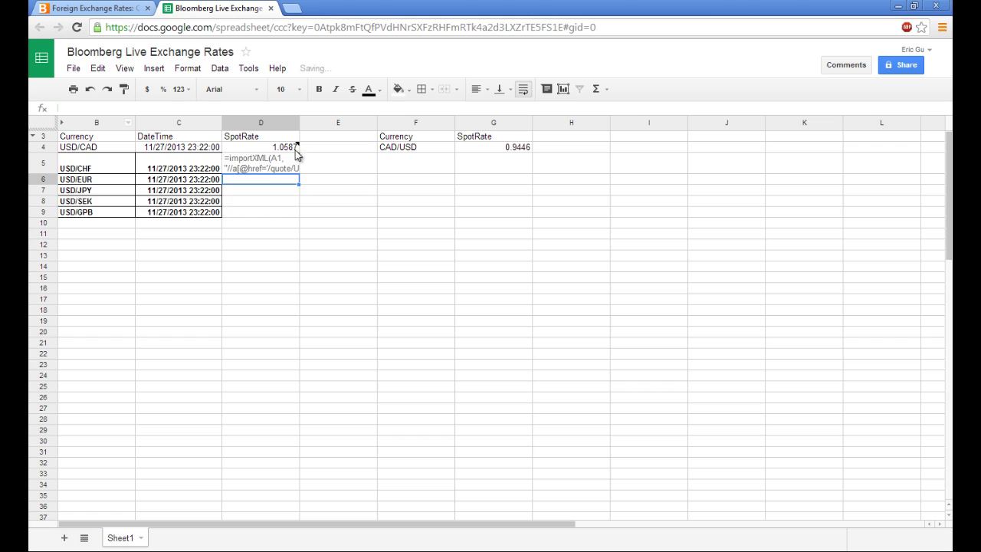
key(Return)
key(Up)
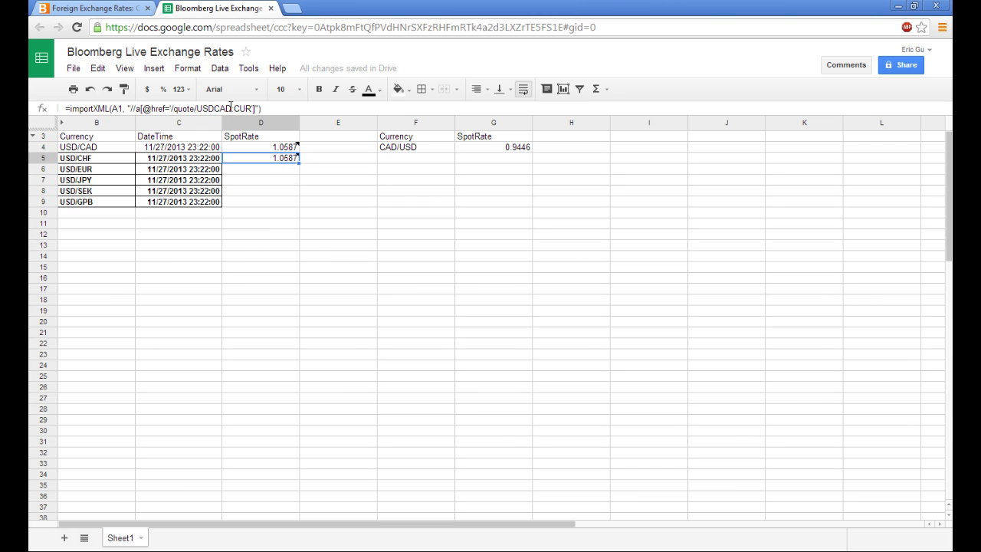
drag(231, 108, 213, 108)
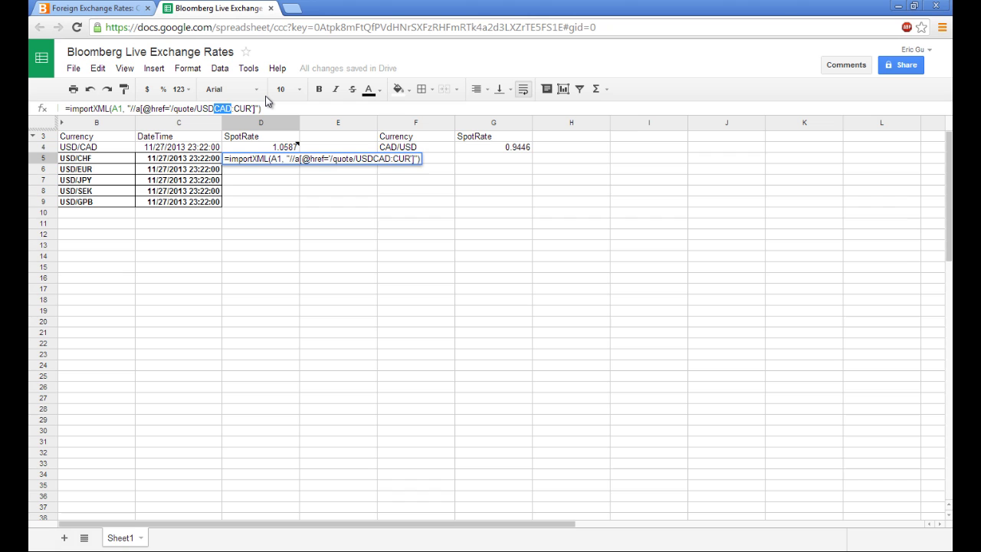
text(CHF)
key(Return)
key(Up)
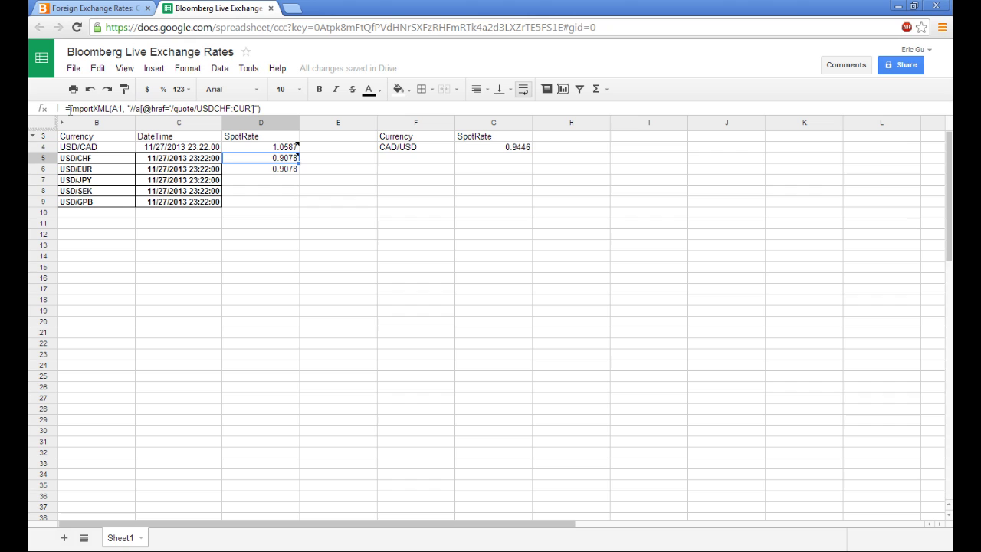
Wrap D5's importXML formula in =INDEX(…, 1) to return the single 0.9078 rate
key(Return)
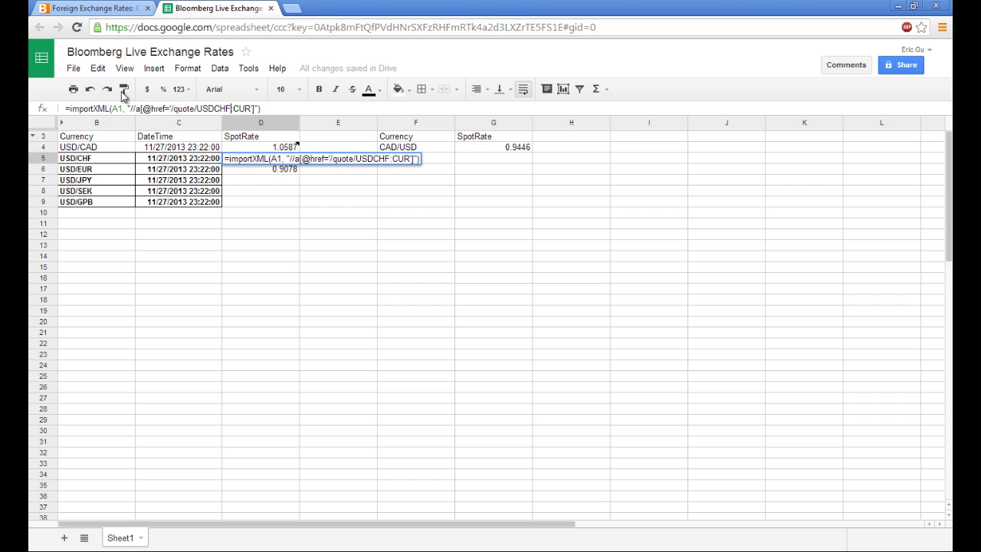
drag(66, 108, 72, 108)
click(70, 108)
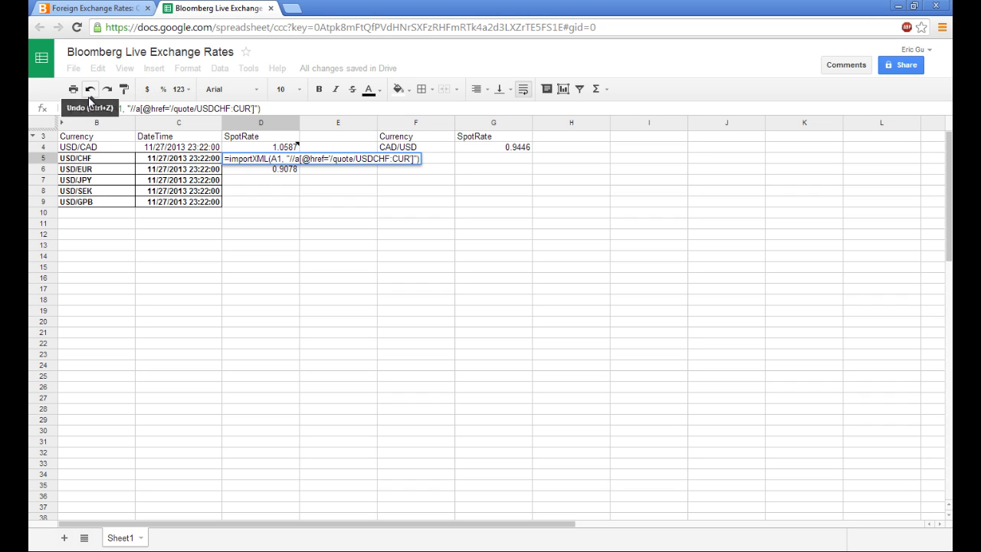
text(INDEX()
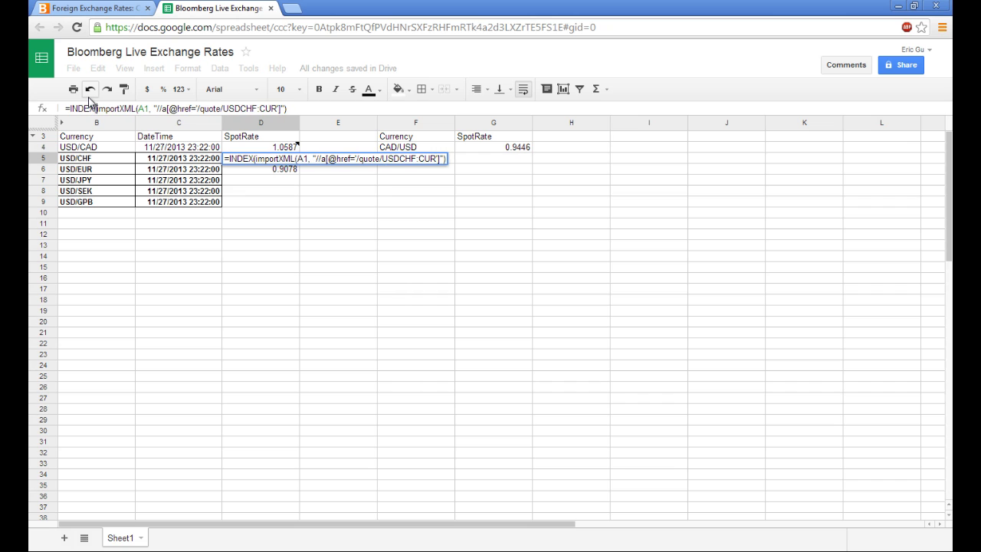
click(299, 108)
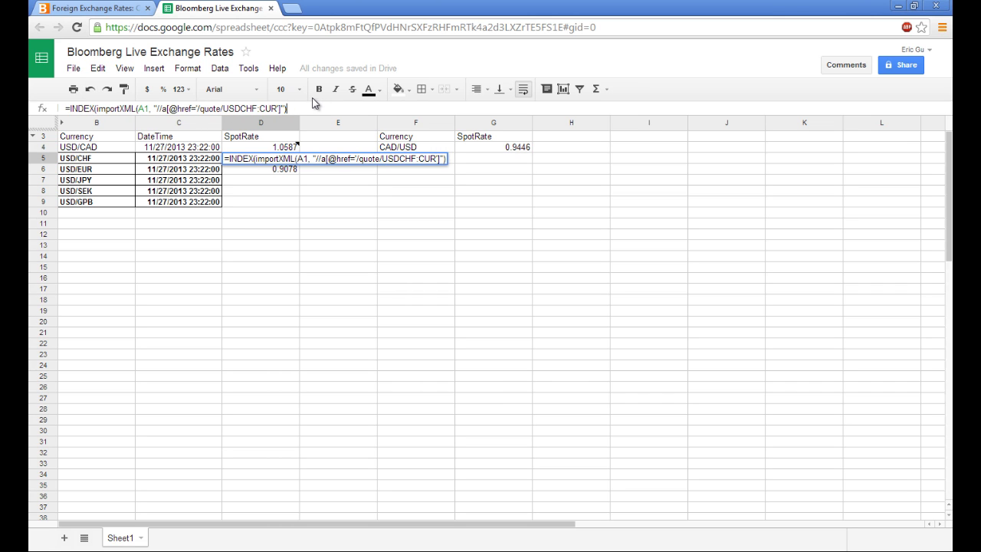
text(, 1))
key(Return)
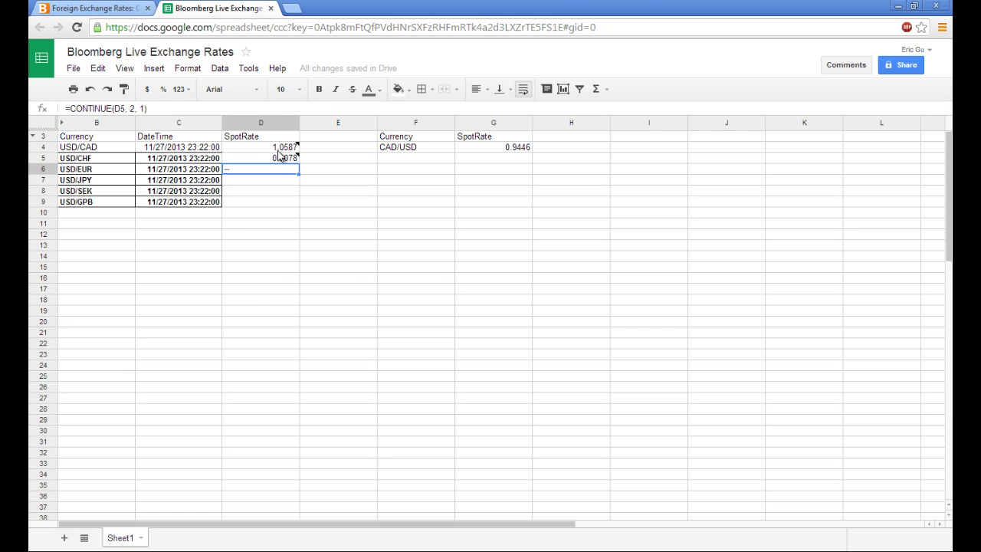
Change the ticker in D8 to USDSEK (6.5787) and in D7 to USDJPY (102.07)
click(281, 158)
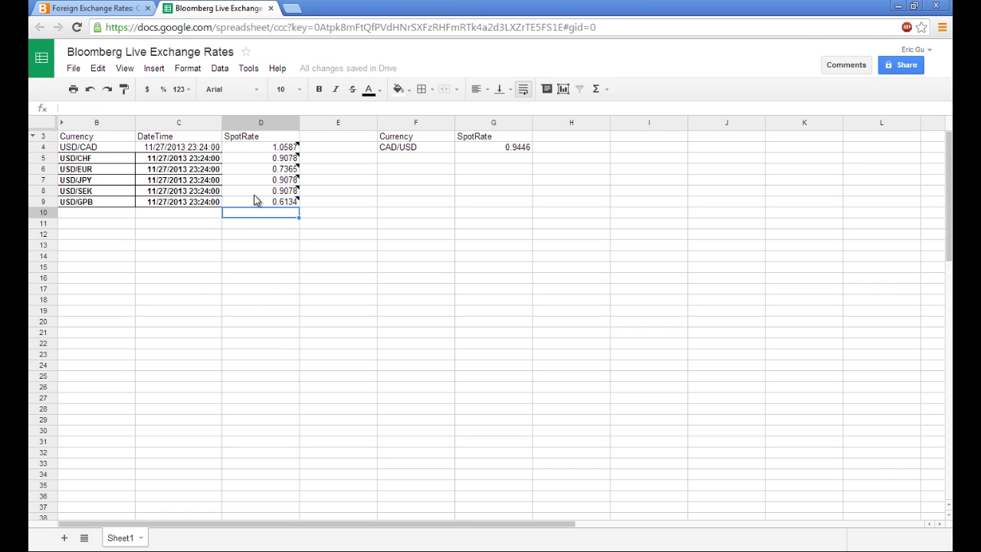
click(262, 191)
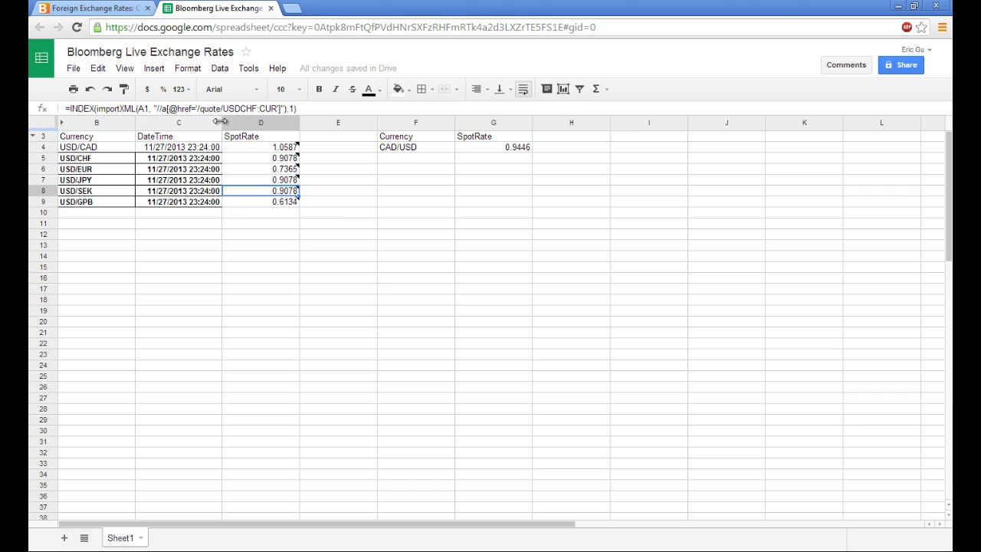
drag(258, 108, 238, 108)
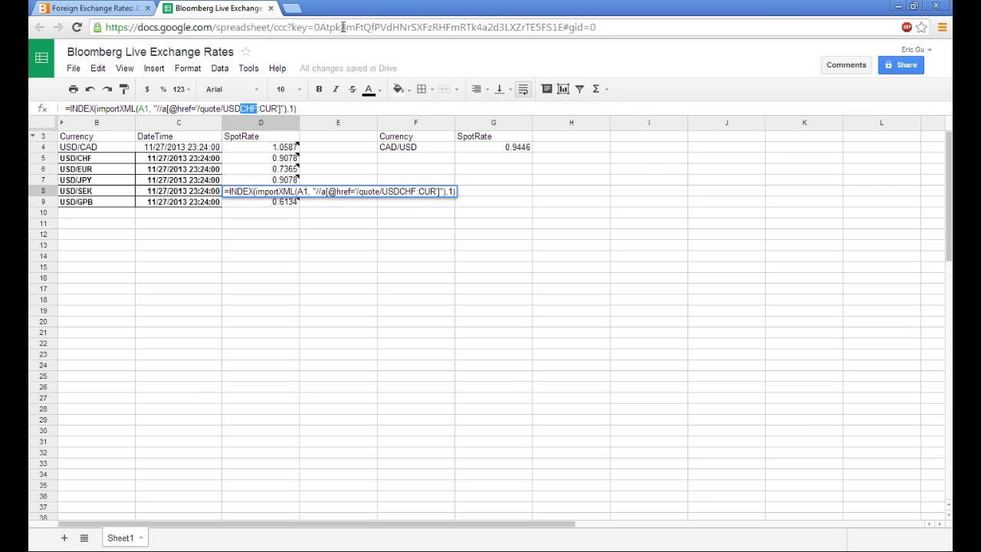
text(SEK)
key(Return)
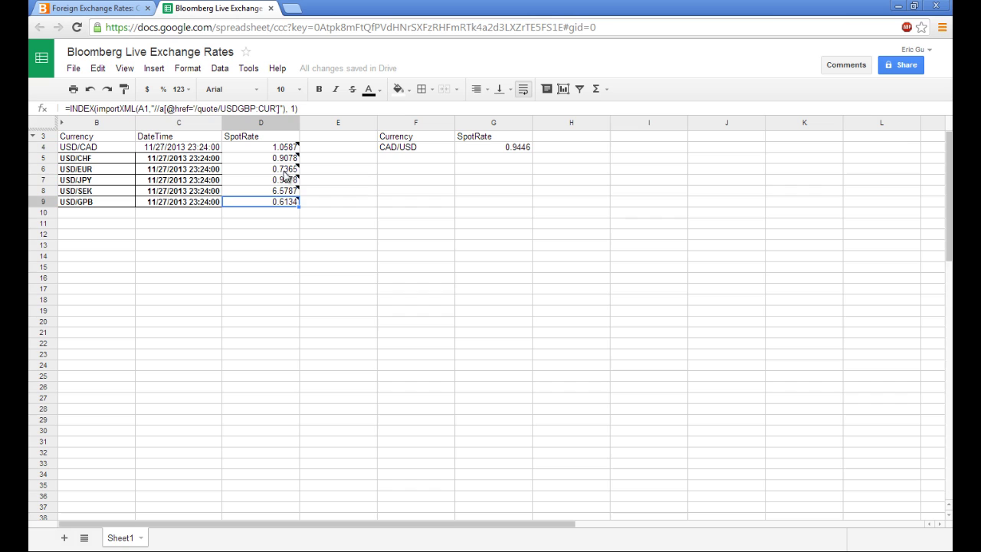
click(292, 180)
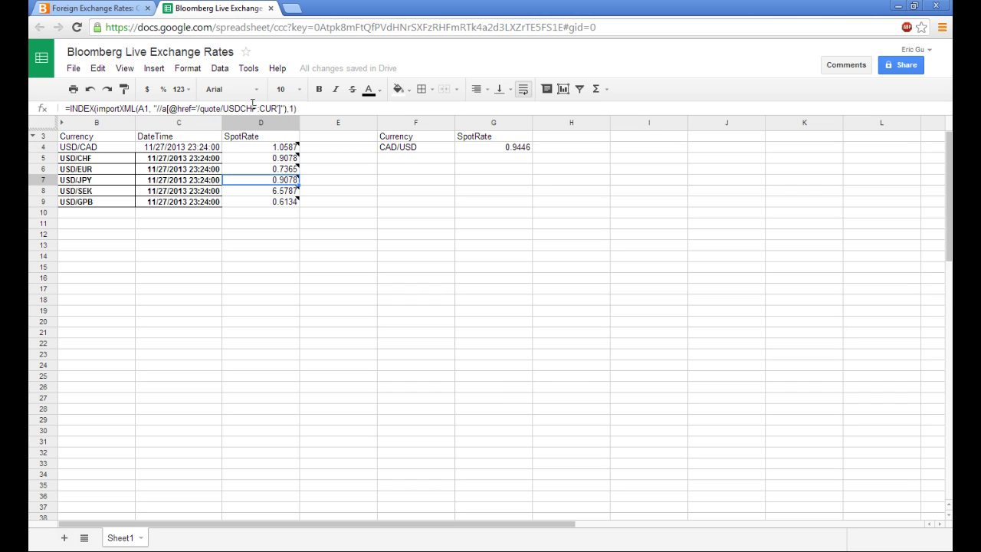
drag(258, 108, 238, 108)
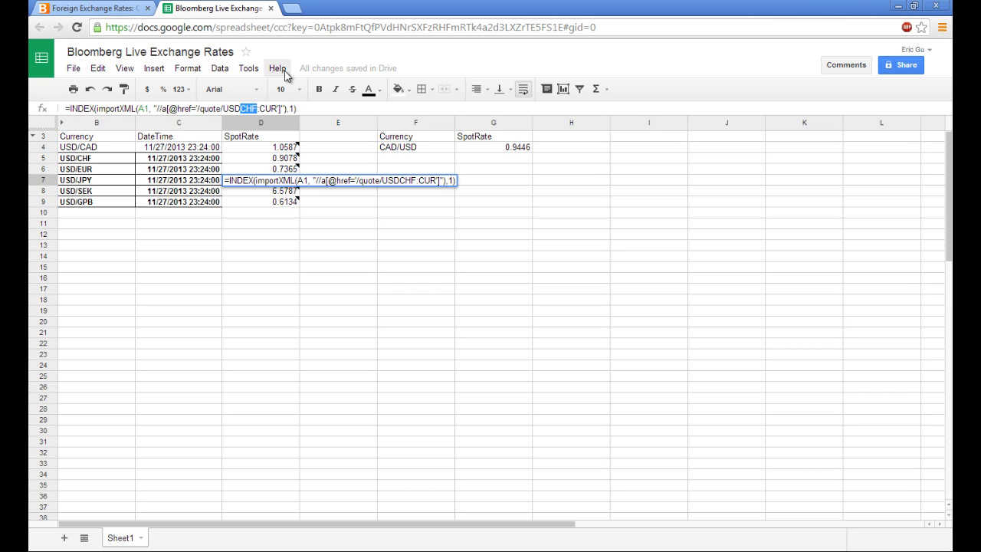
text(JPY)
key(Return)
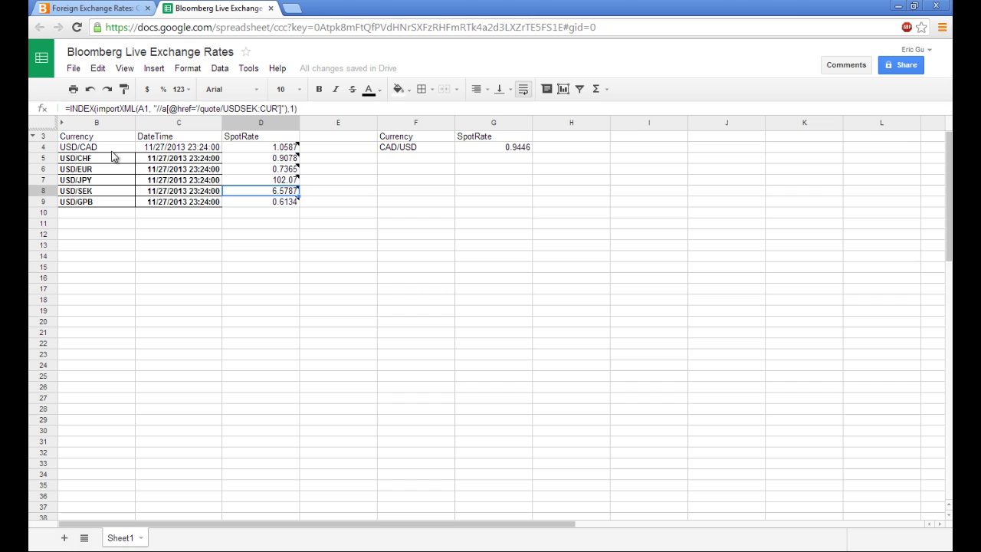
Begin the reverse pairs in F5 and set the whole sheet to Arial, size 9
click(386, 157)
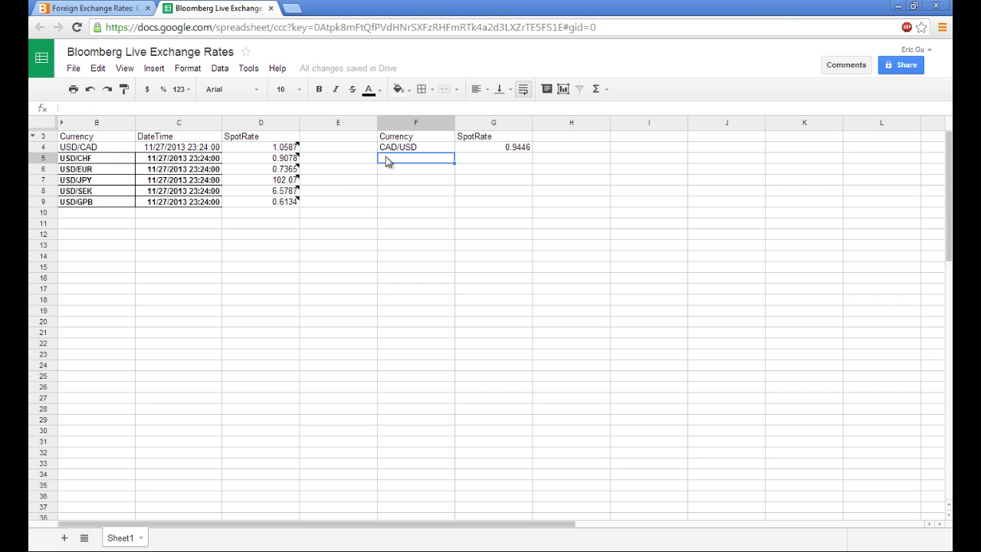
text(=CH)
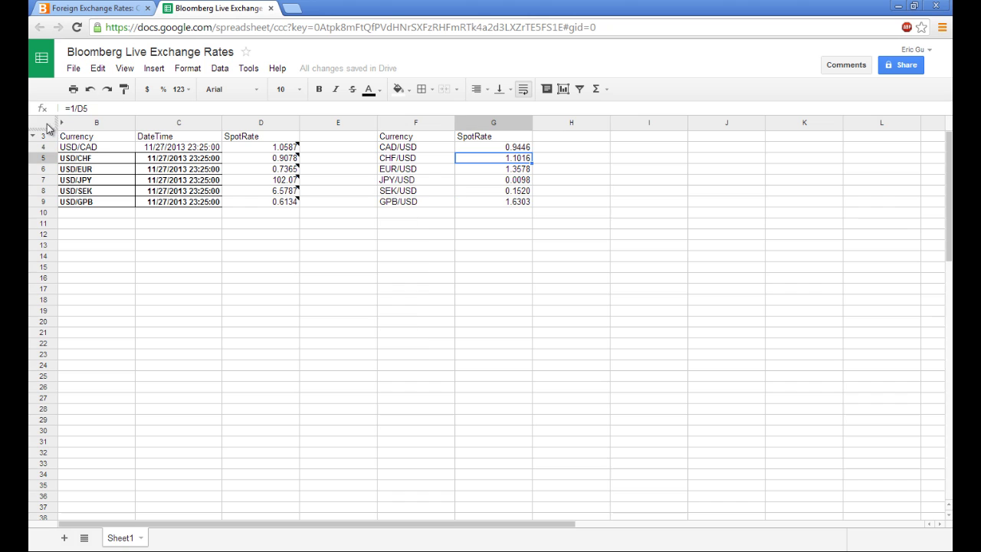
click(47, 123)
click(256, 90)
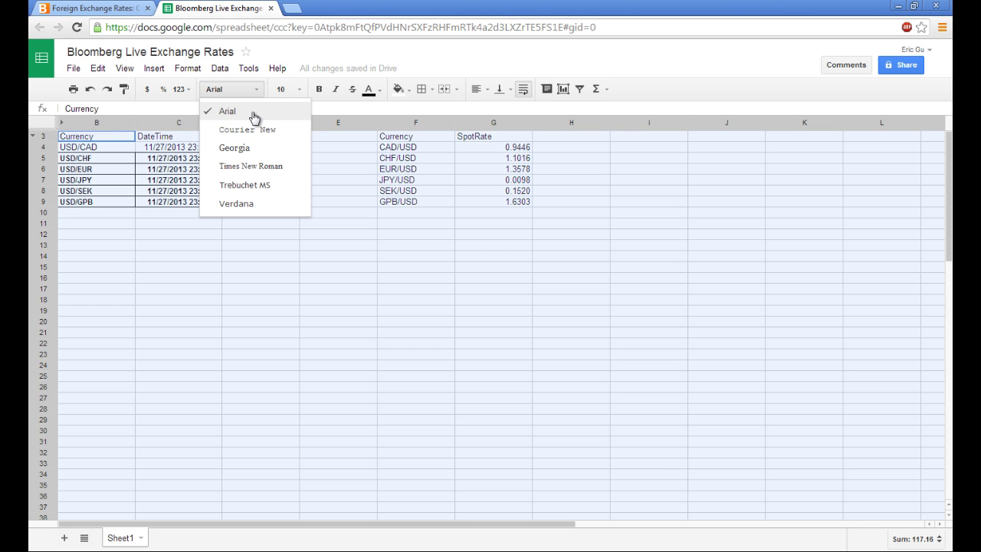
click(251, 110)
click(285, 90)
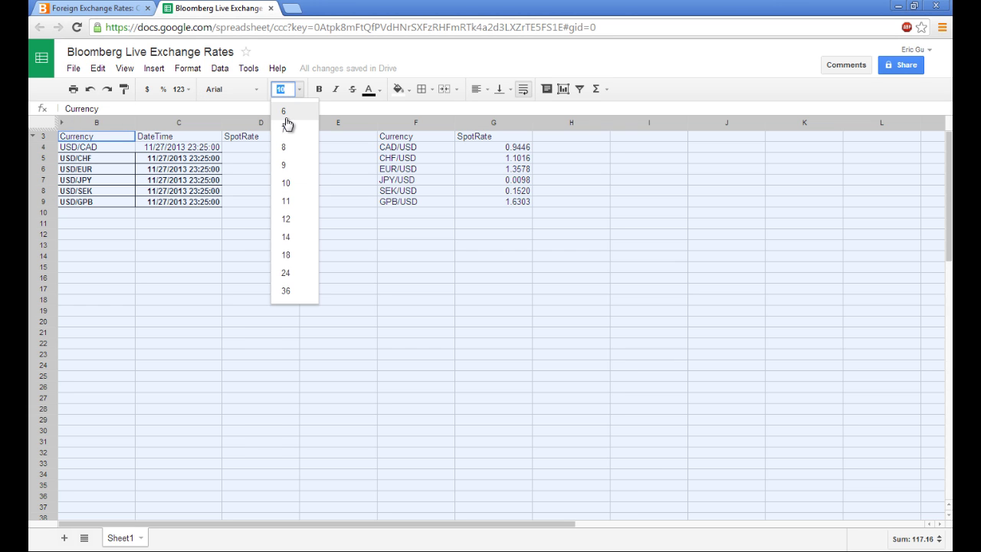
click(287, 168)
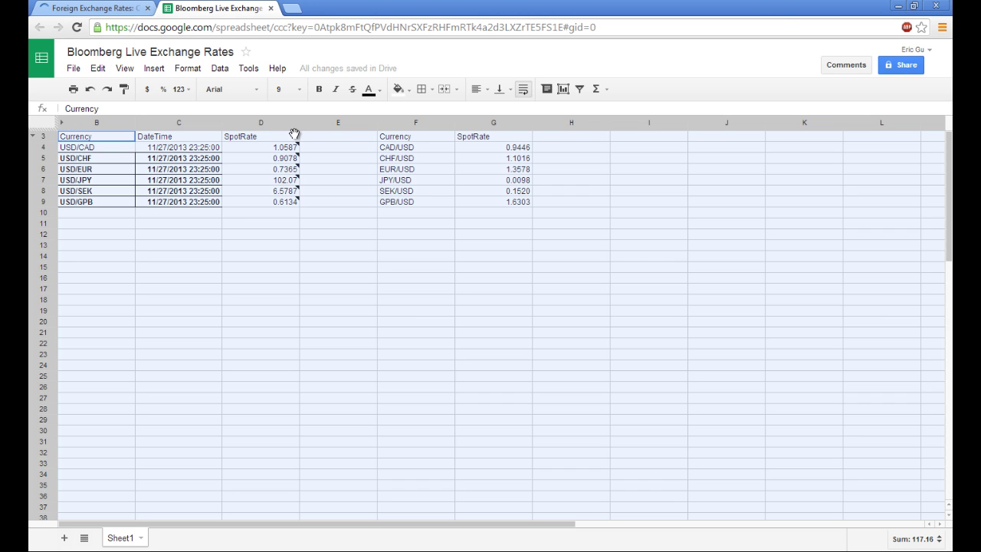
click(190, 149)
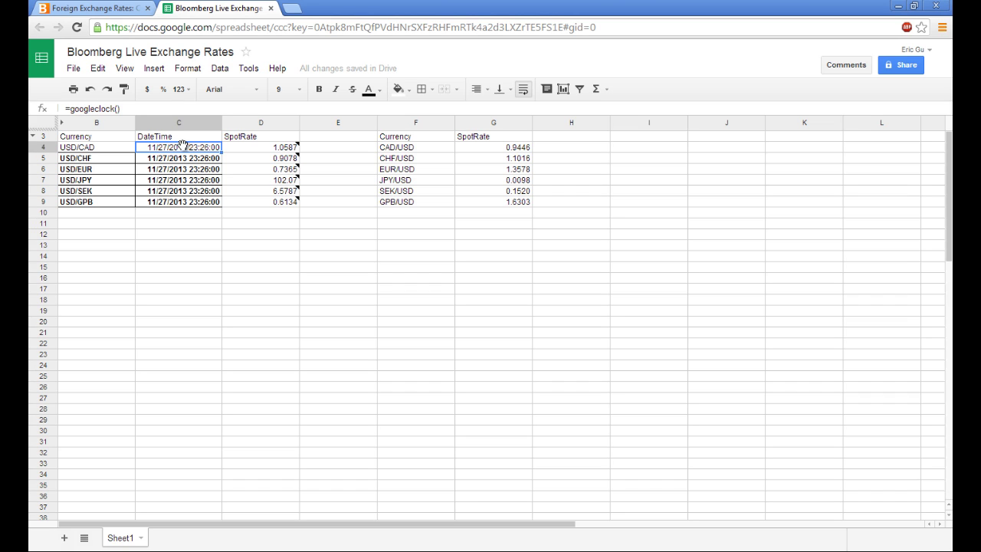
click(47, 121)
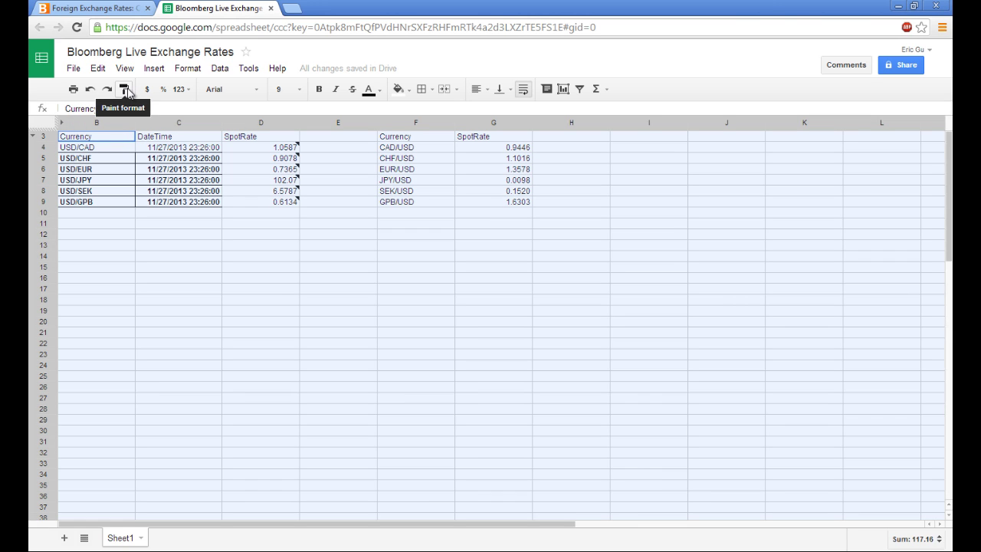